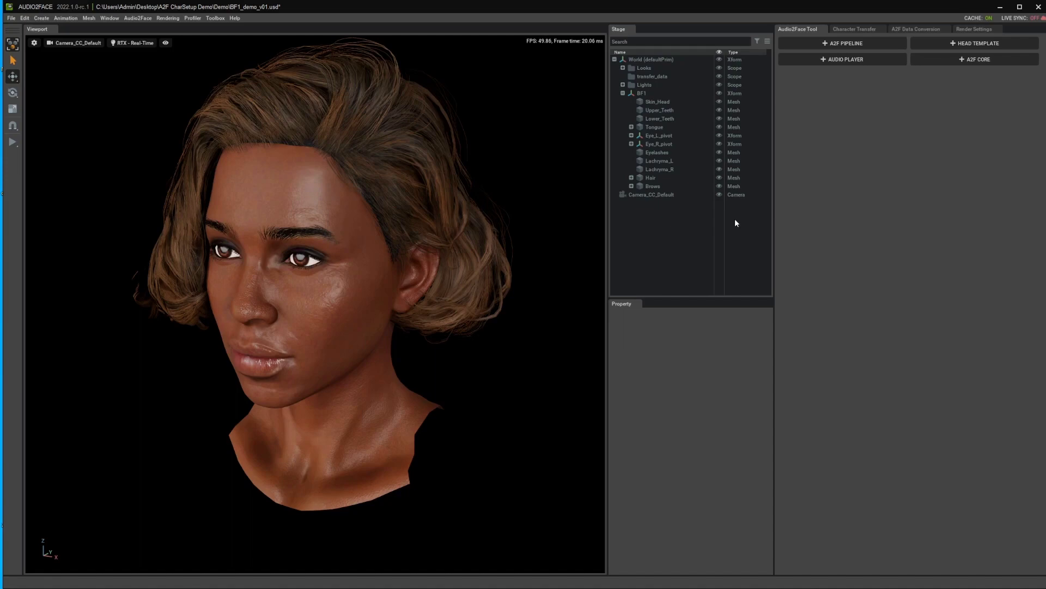
# Inspect the separate head meshes by selecting the skin, lower teeth, tongue, hair and brows one after another.
pyautogui.click(659, 103)
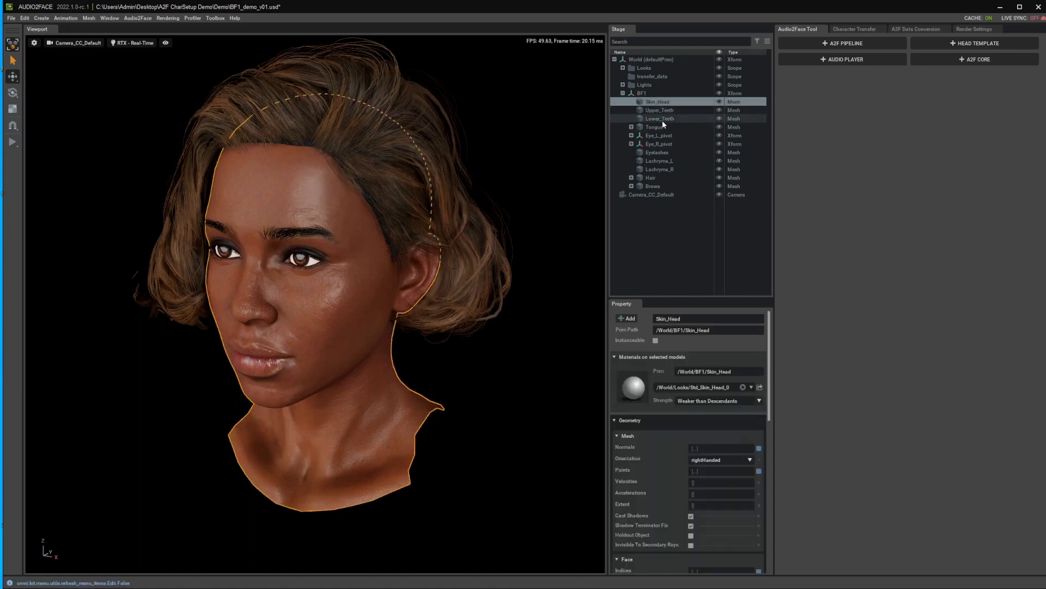
pyautogui.click(662, 118)
pyautogui.click(657, 128)
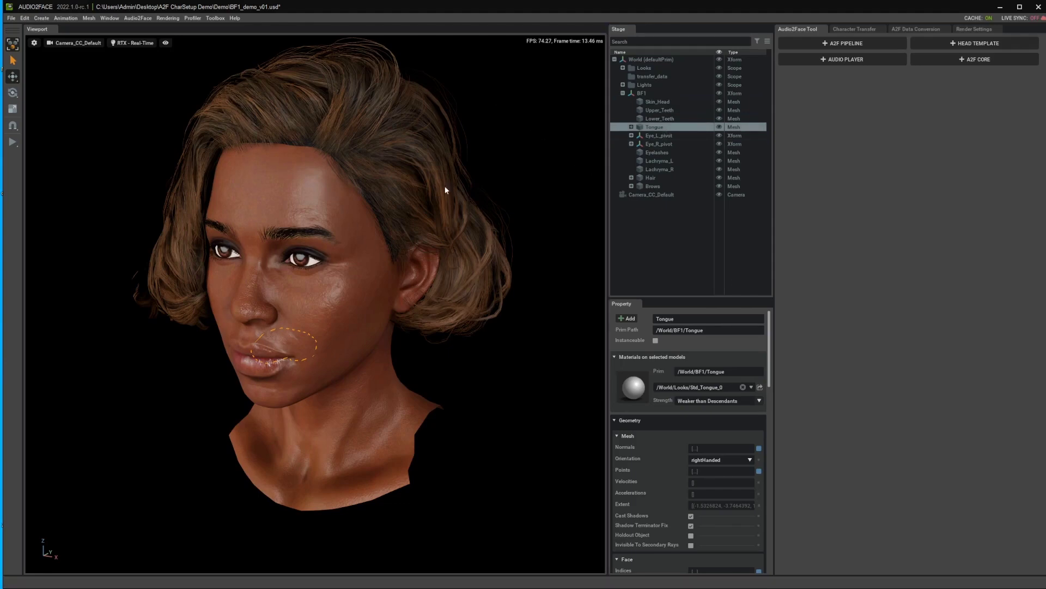
pyautogui.click(420, 156)
pyautogui.click(289, 234)
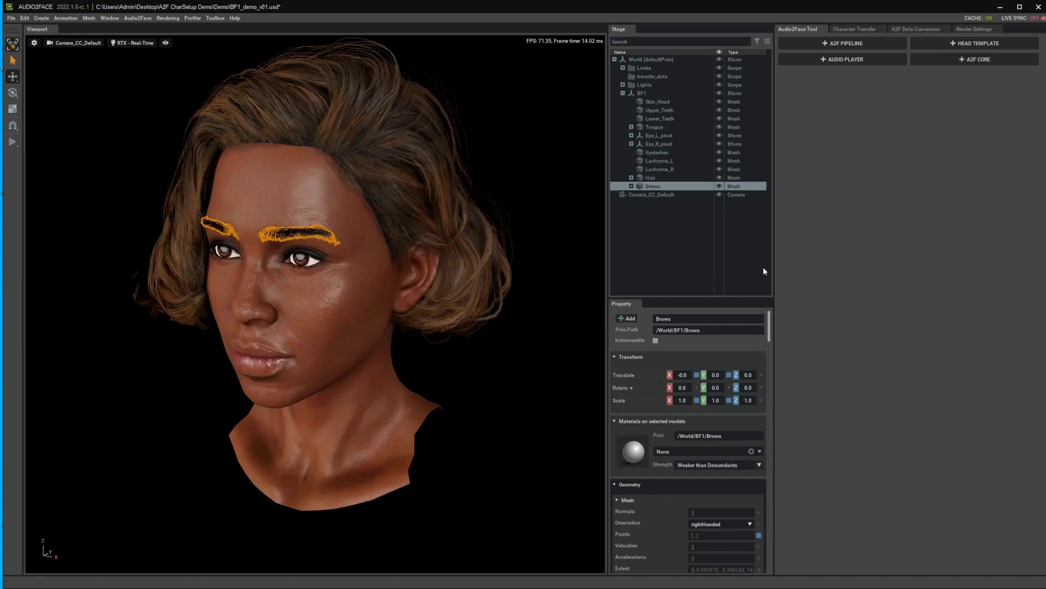
# Assign the Skin_Head mesh as the skin in the Character Transfer setup.
pyautogui.click(852, 29)
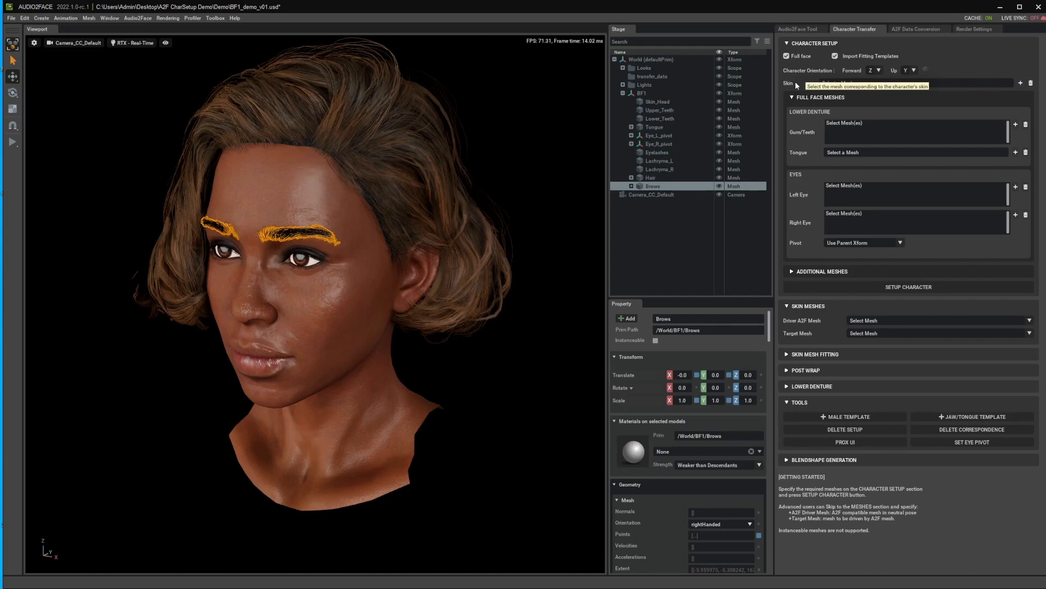
pyautogui.click(317, 190)
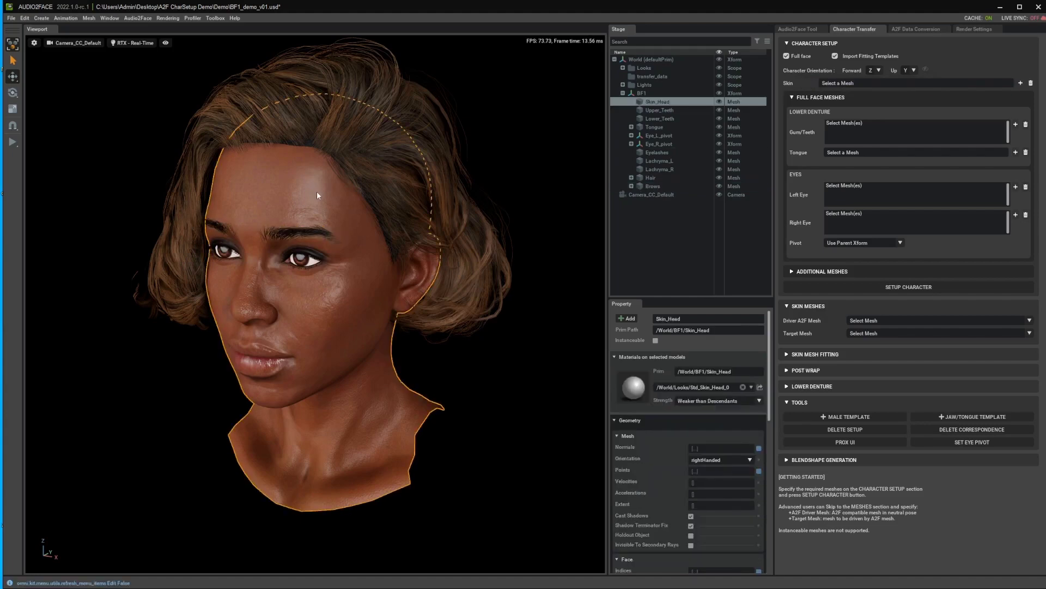
pyautogui.click(1019, 83)
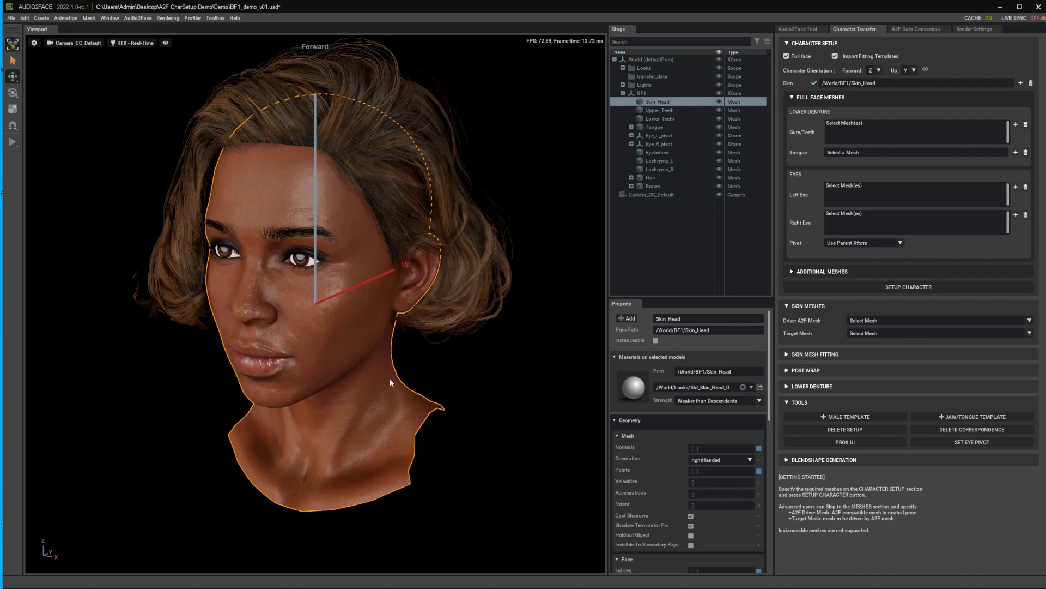
# Set the character orientation to forward -Y and up Z, and hide the orientation axes in the viewport.
pyautogui.click(879, 70)
pyautogui.click(873, 113)
pyautogui.click(913, 70)
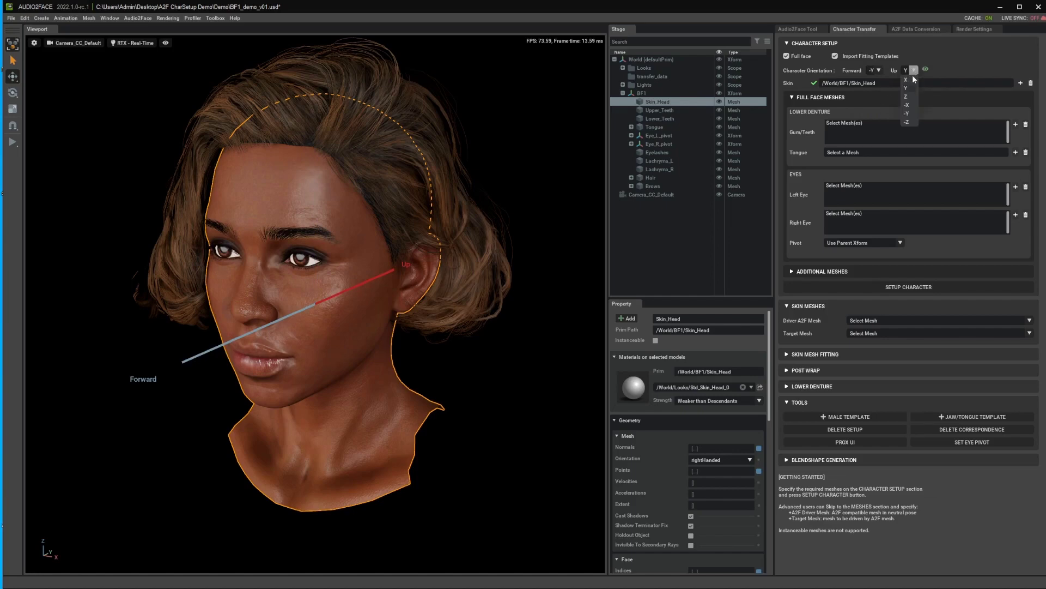
pyautogui.click(907, 97)
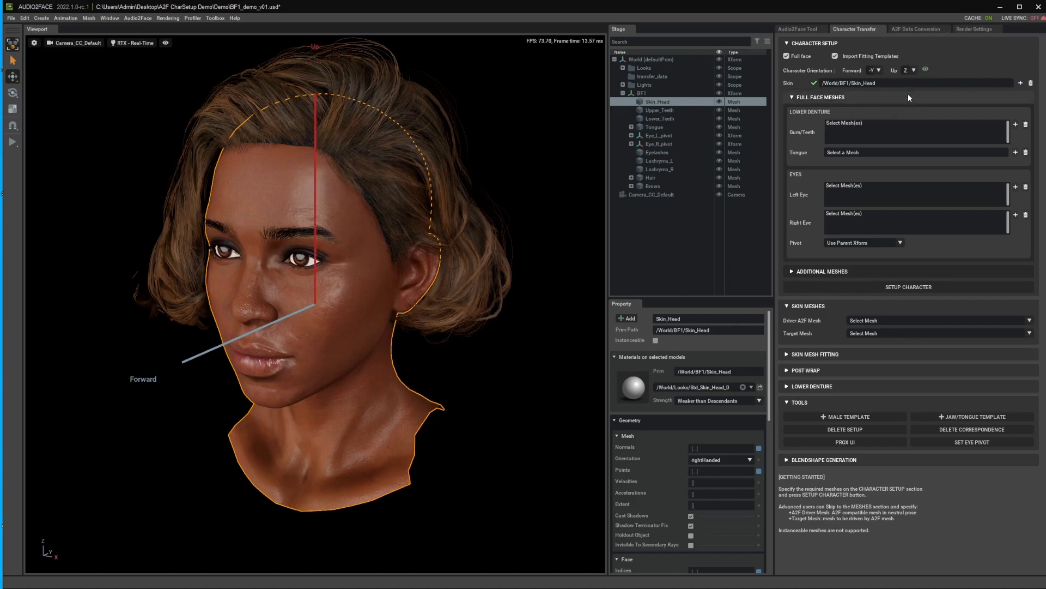
pyautogui.click(926, 70)
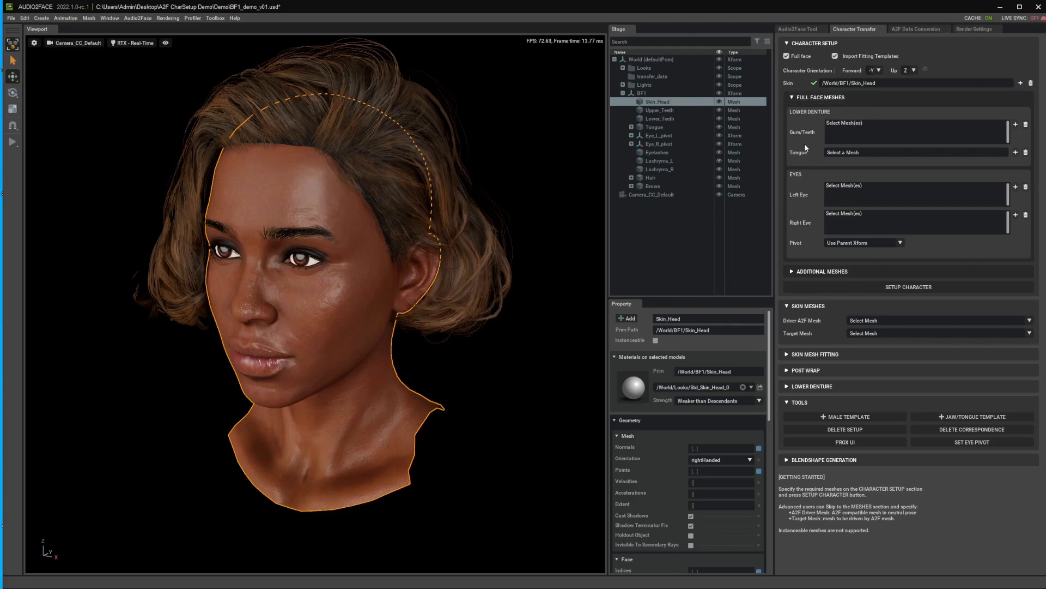
# Assign Lower_Teeth as the gum/teeth mesh and Tongue as the tongue mesh of the lower denture.
pyautogui.click(668, 119)
pyautogui.click(1015, 124)
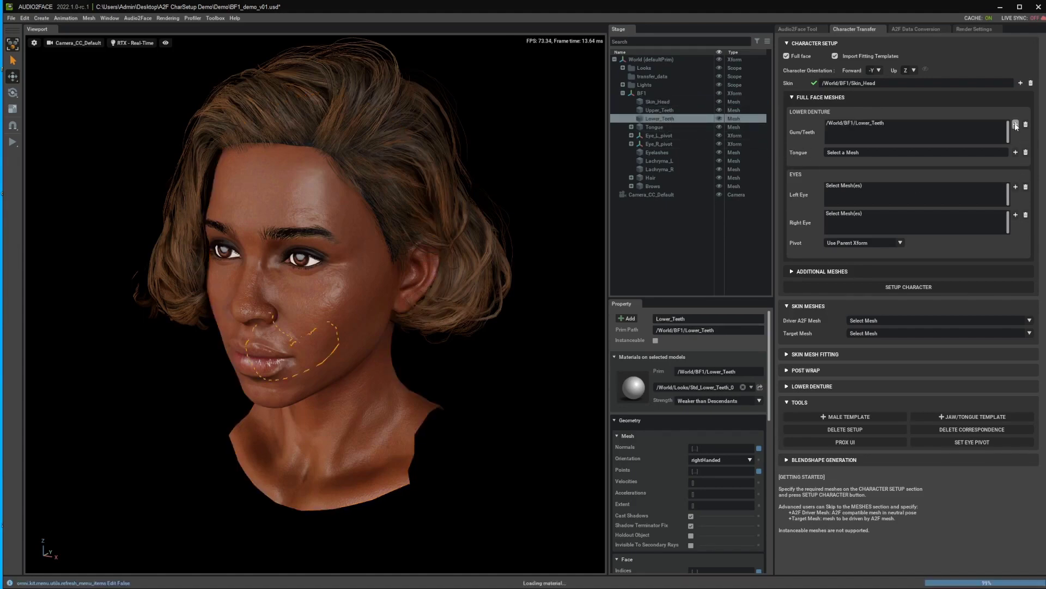
pyautogui.click(658, 128)
pyautogui.click(1016, 153)
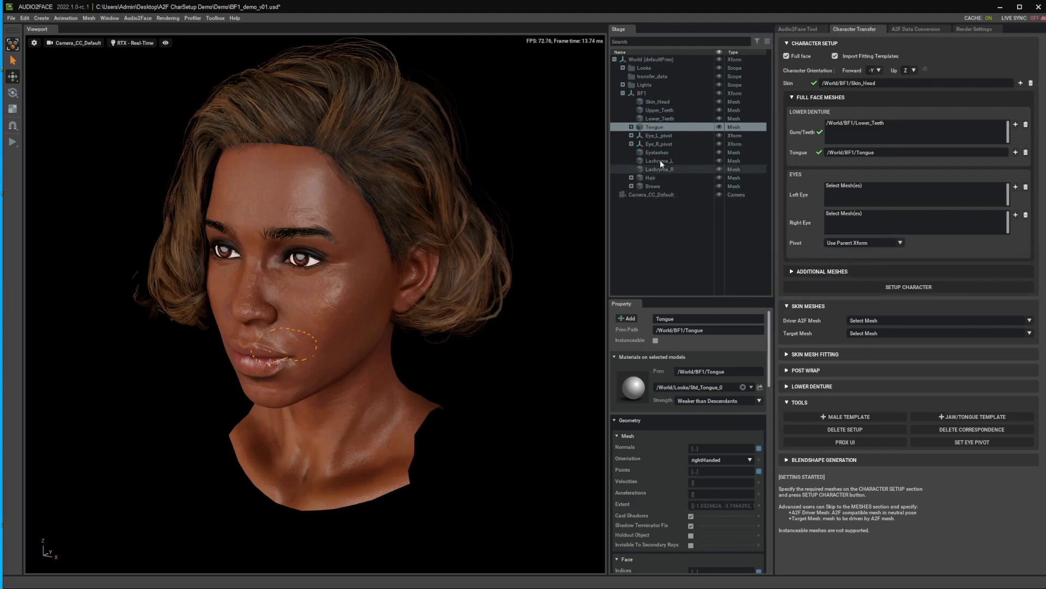
# Expand both eye pivot groups and assign Cornea_L and Eye_L as the left eye meshes.
pyautogui.click(631, 144)
pyautogui.click(631, 135)
pyautogui.click(663, 144)
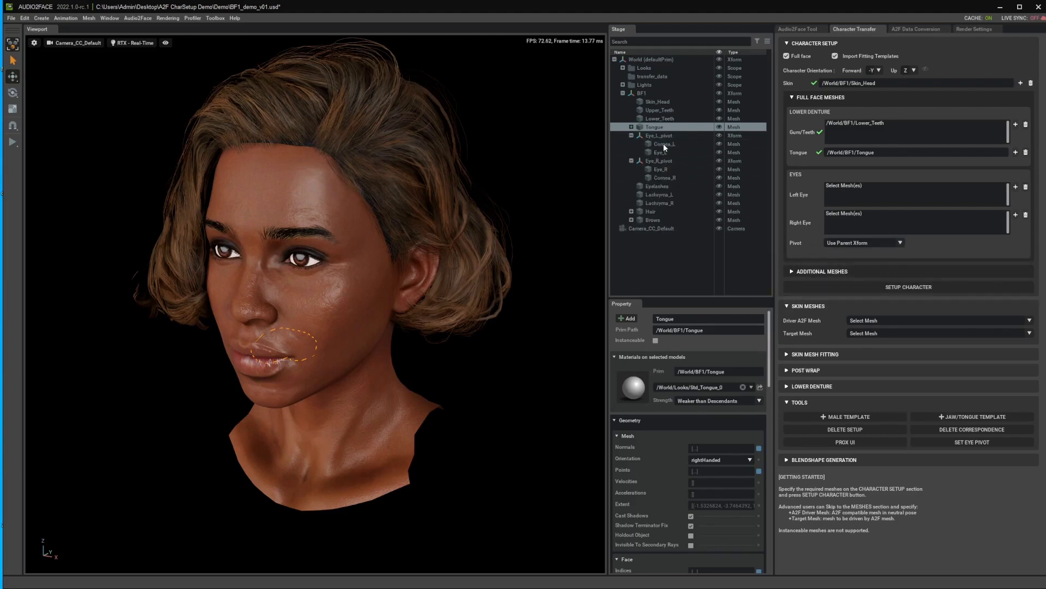
pyautogui.keyDown('shift'); pyautogui.click(656, 153); pyautogui.keyUp('shift')
pyautogui.click(1015, 187)
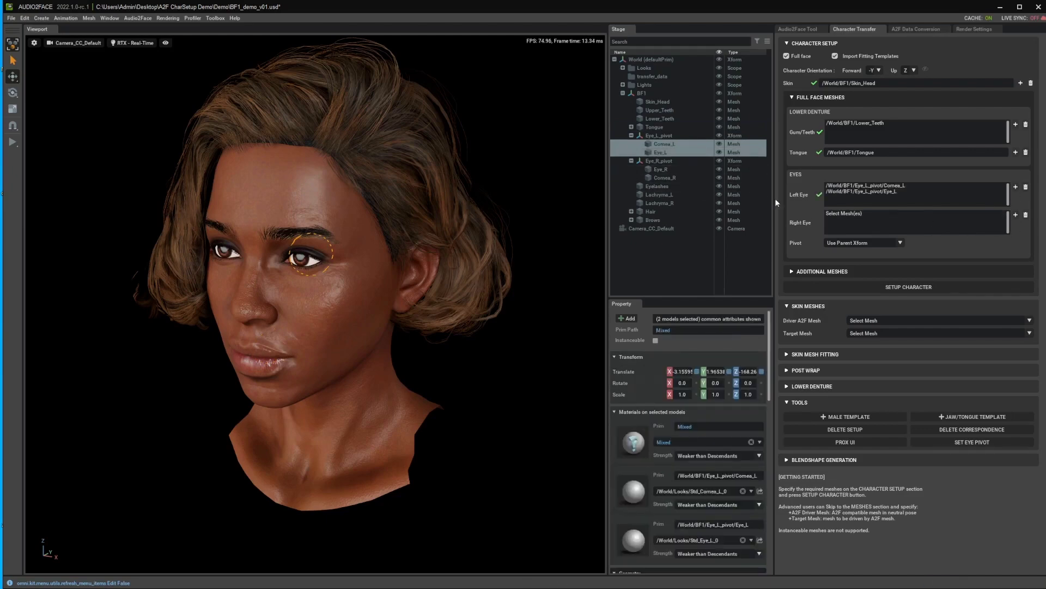
# Assign Eye_R and Cornea_R as the right eye meshes.
pyautogui.click(681, 169)
pyautogui.keyDown('shift'); pyautogui.click(672, 176); pyautogui.keyUp('shift')
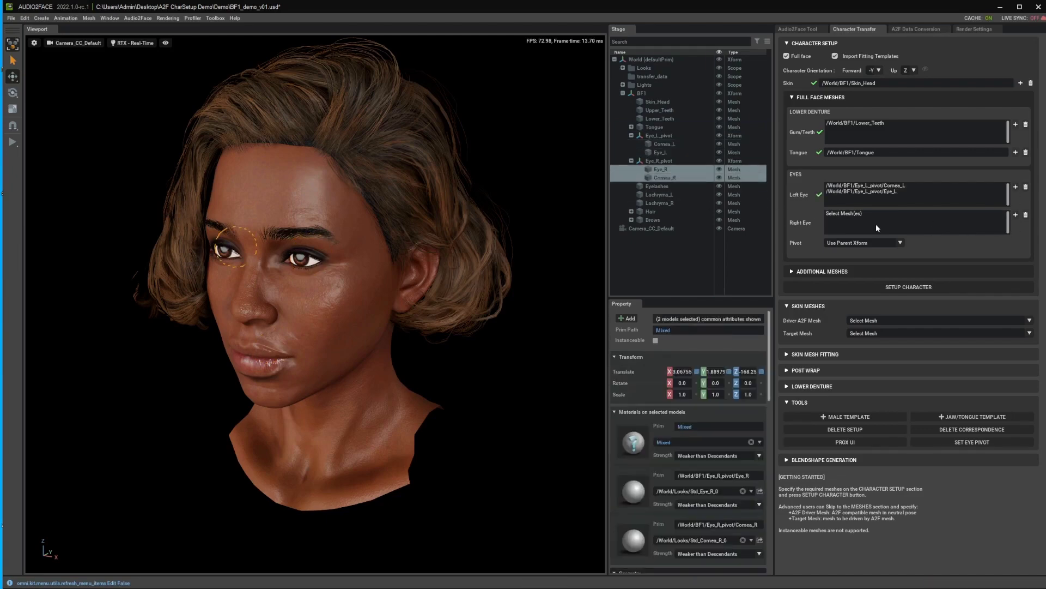
pyautogui.click(1015, 215)
# Examine the pivot positions of Eye_R_pivot and Eye_L_pivot, the available eye pivot options, and the Cornea_L mesh's own pivot.
pyautogui.moveTo(793, 248)
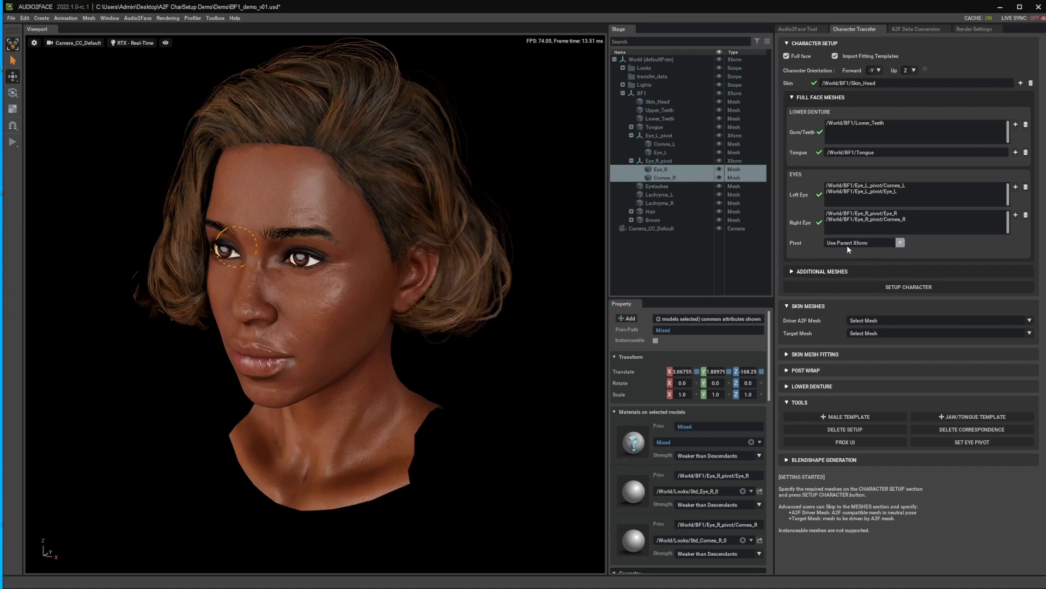
pyautogui.click(669, 161)
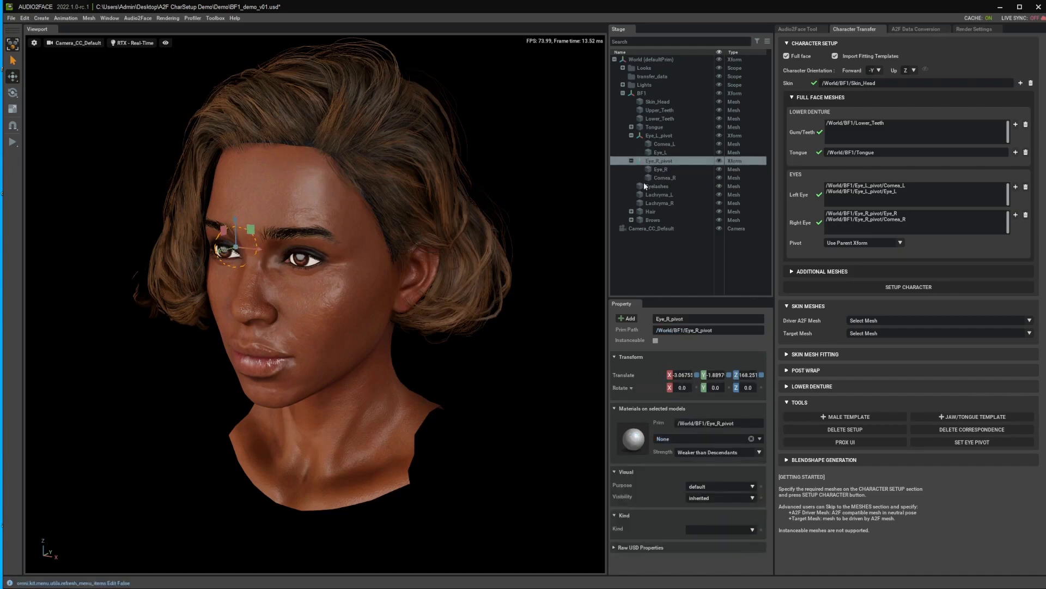
pyautogui.click(659, 135)
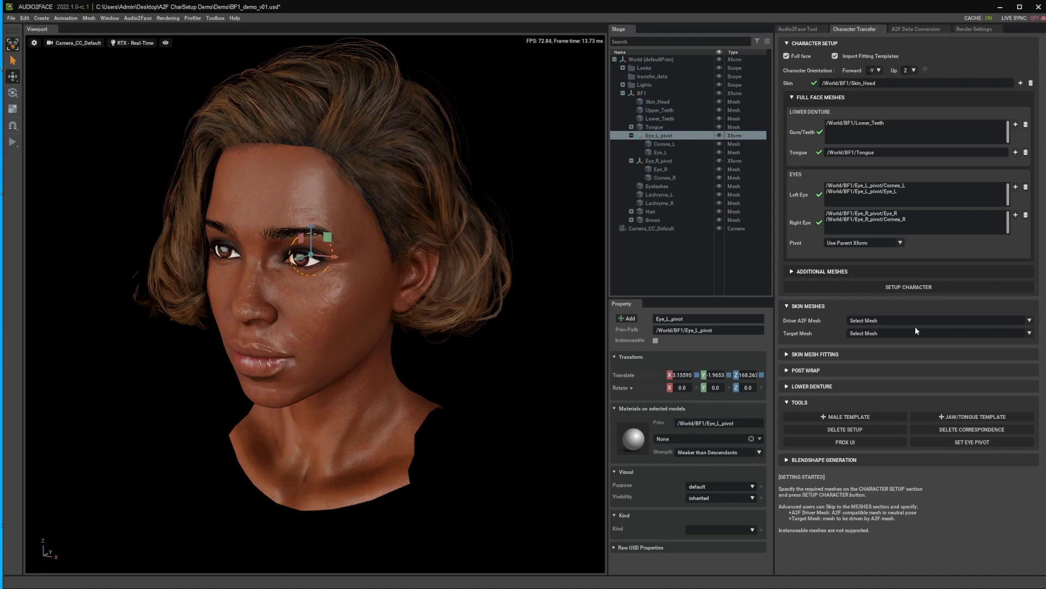
pyautogui.click(901, 242)
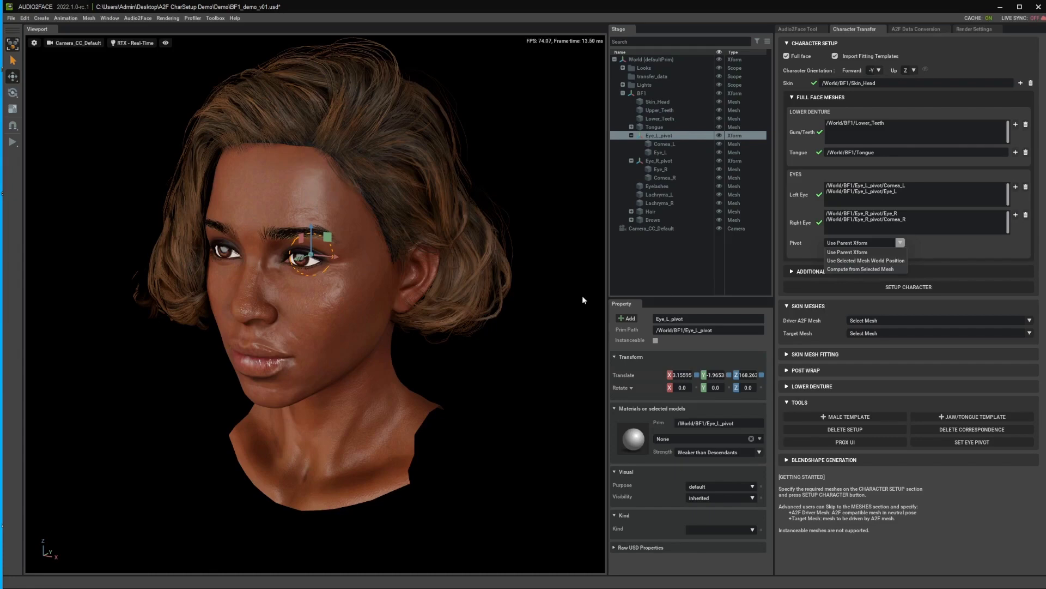
pyautogui.click(675, 146)
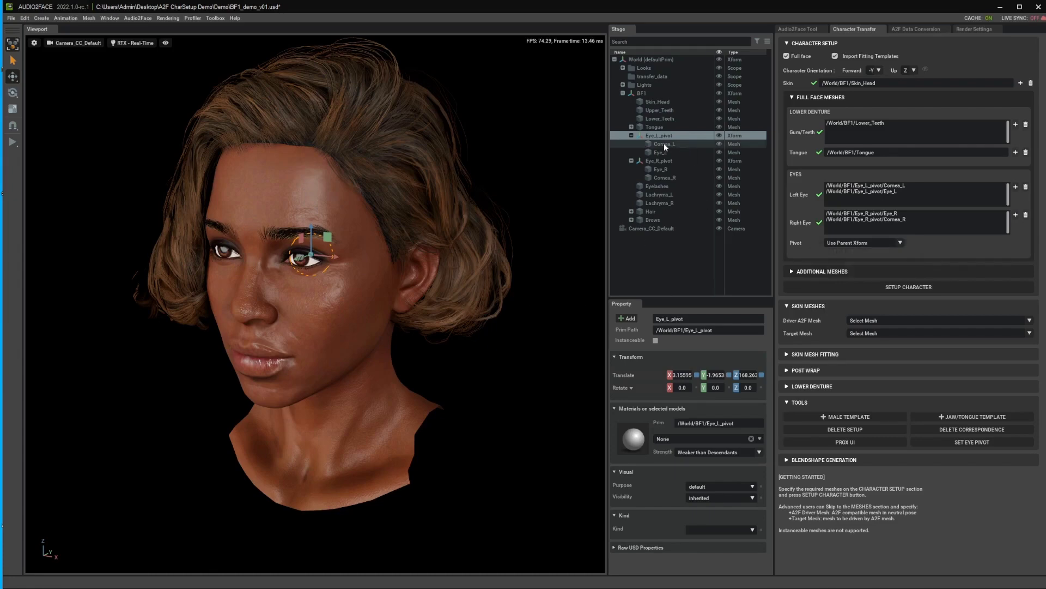
pyautogui.click(664, 143)
pyautogui.scroll(-15, 398, 289)
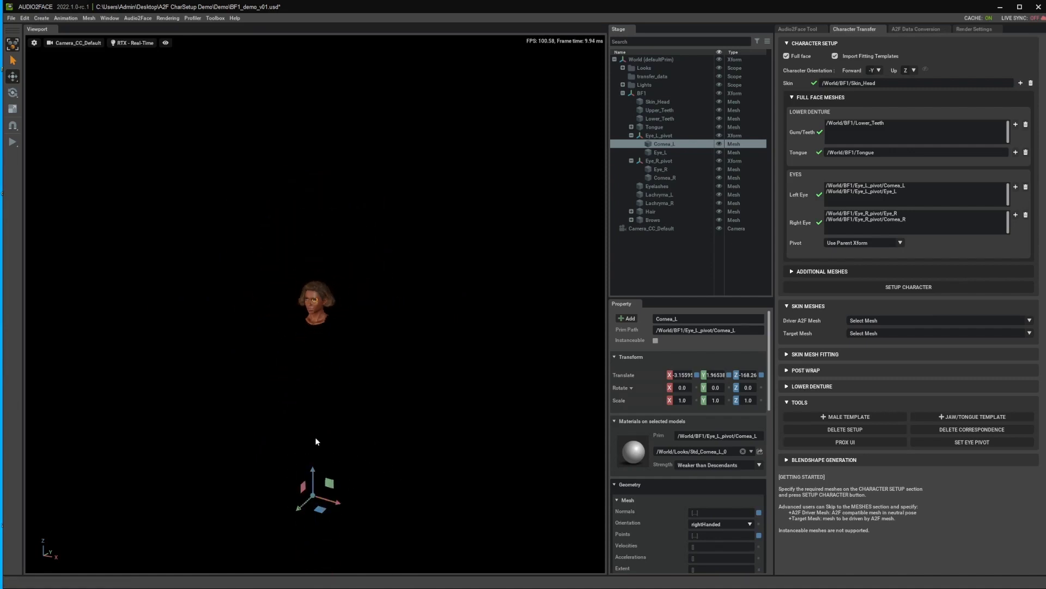
pyautogui.scroll(12, 354, 316)
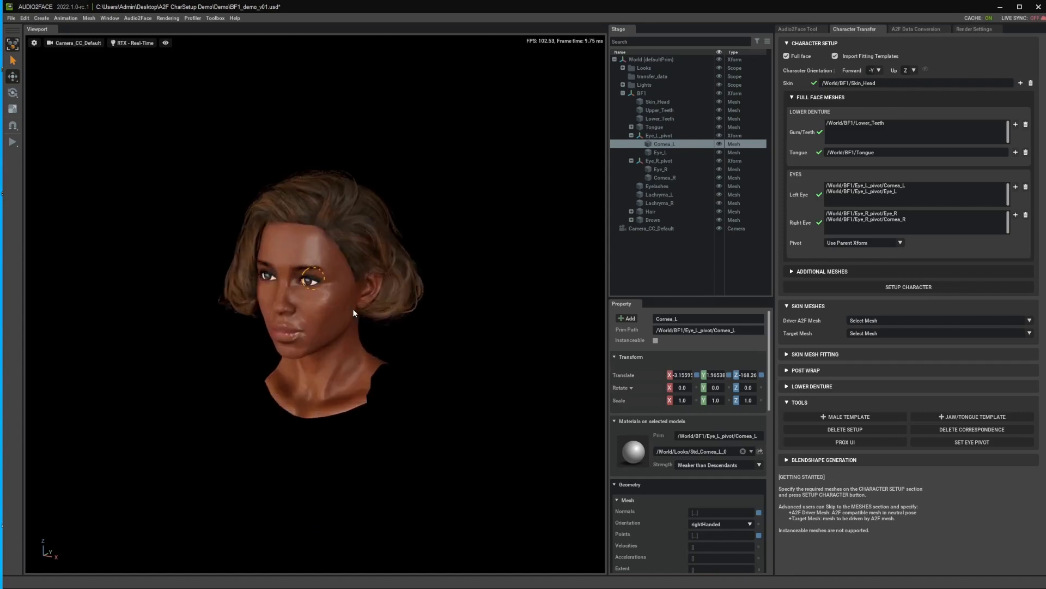
pyautogui.scroll(4, 353, 313)
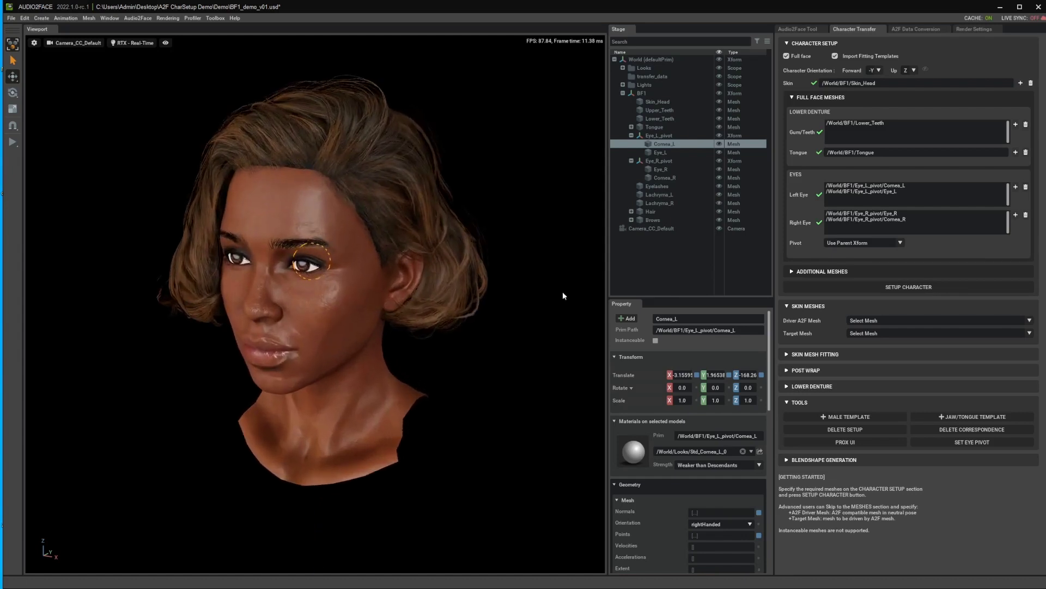
# Choose Use Parent Xform as the pivot option for the eyes.
pyautogui.click(899, 243)
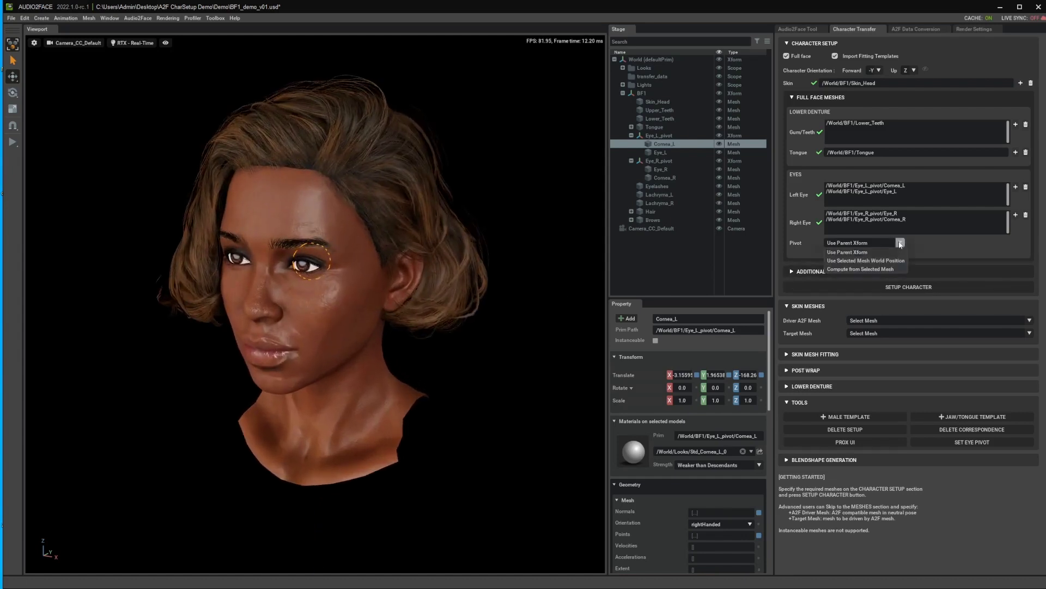
pyautogui.click(855, 253)
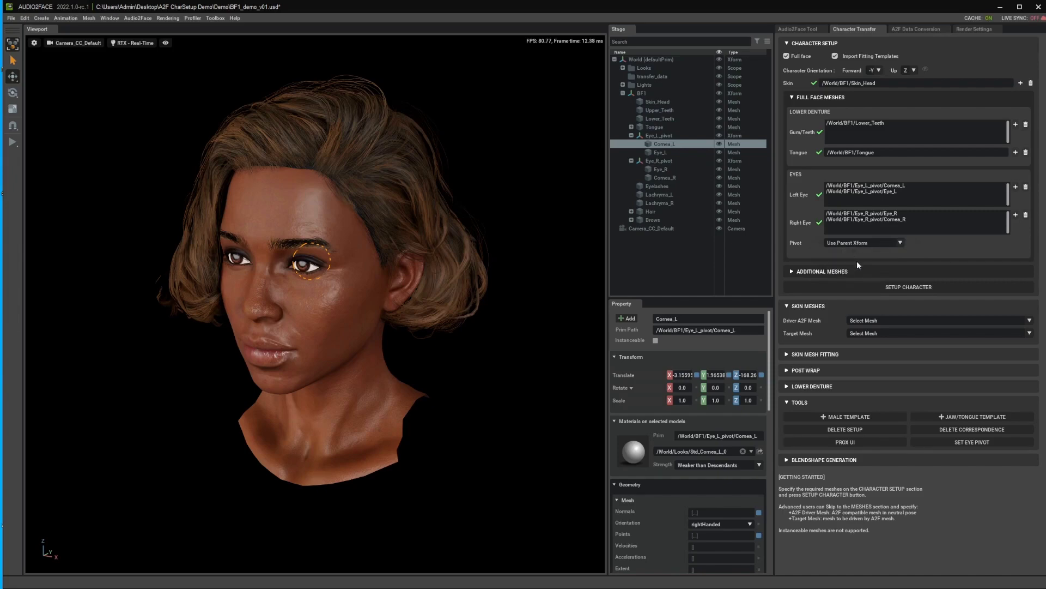
# Add the Hair and Upper_Teeth meshes to the additional meshes as static.
pyautogui.click(856, 268)
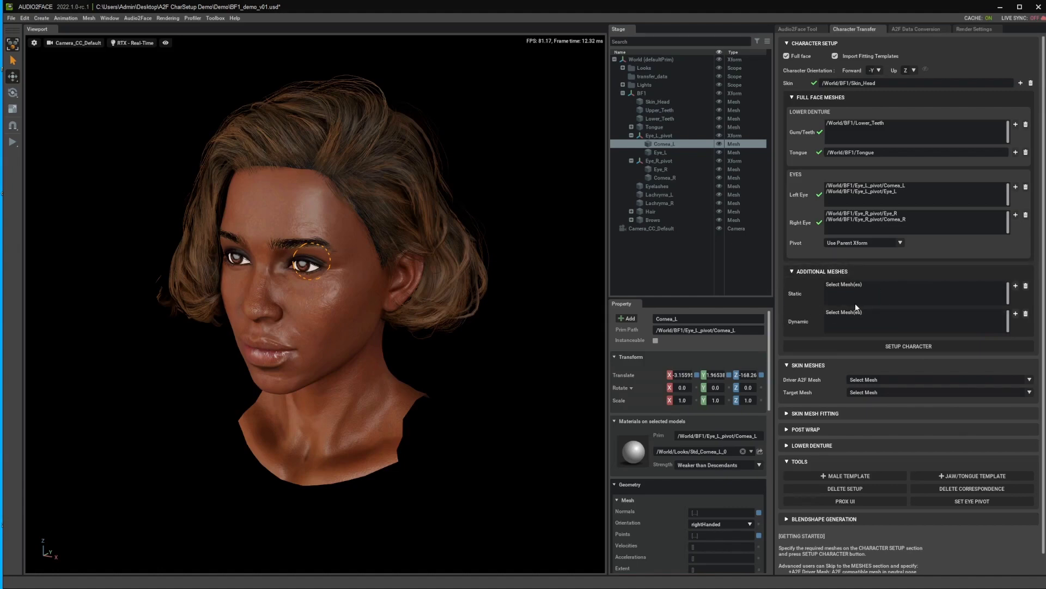
pyautogui.click(654, 212)
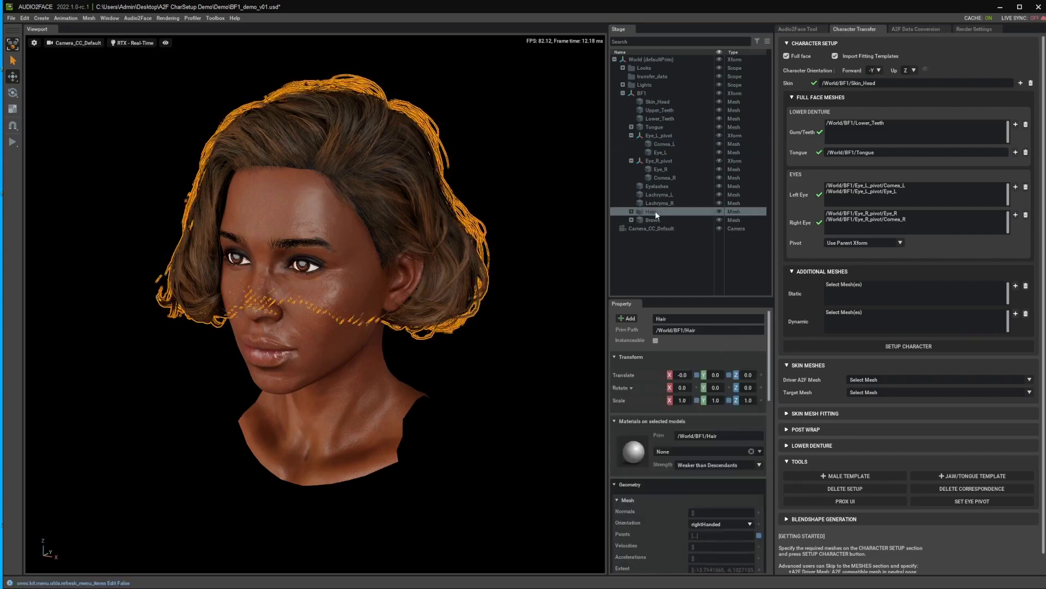
pyautogui.keyDown('ctrl'); pyautogui.click(664, 111); pyautogui.keyUp('ctrl')
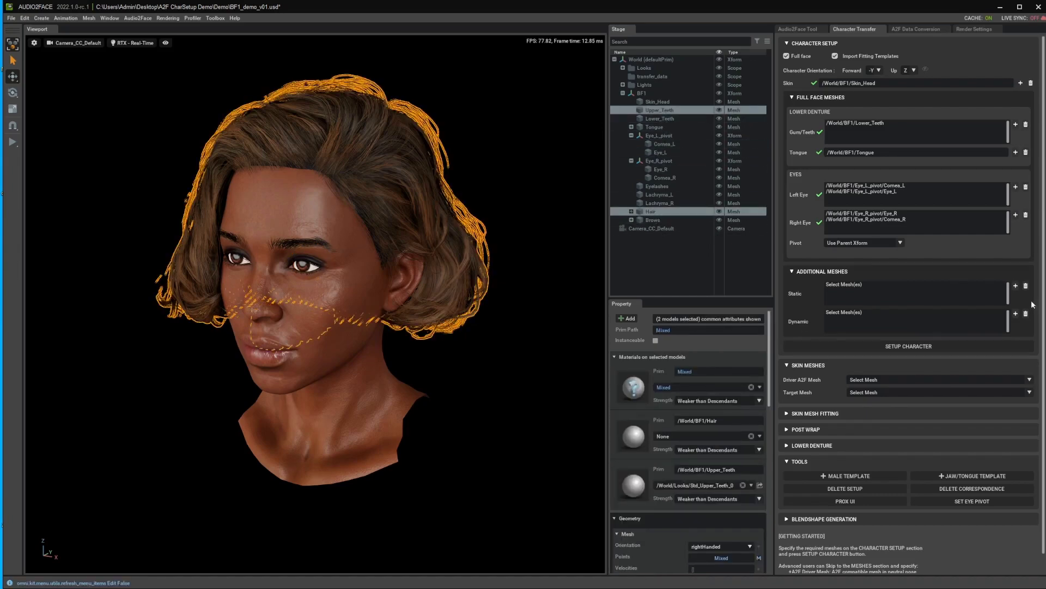
pyautogui.click(1016, 286)
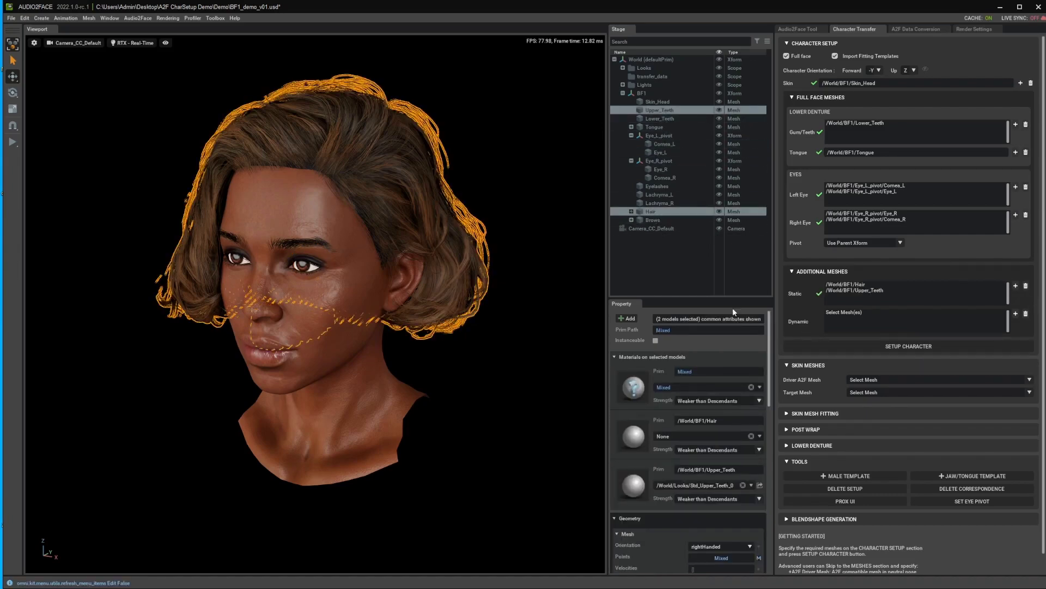
# Add the Brows, Lachryma_R, Lachryma_L and Eyelashes meshes to the additional meshes as dynamic.
pyautogui.click(659, 220)
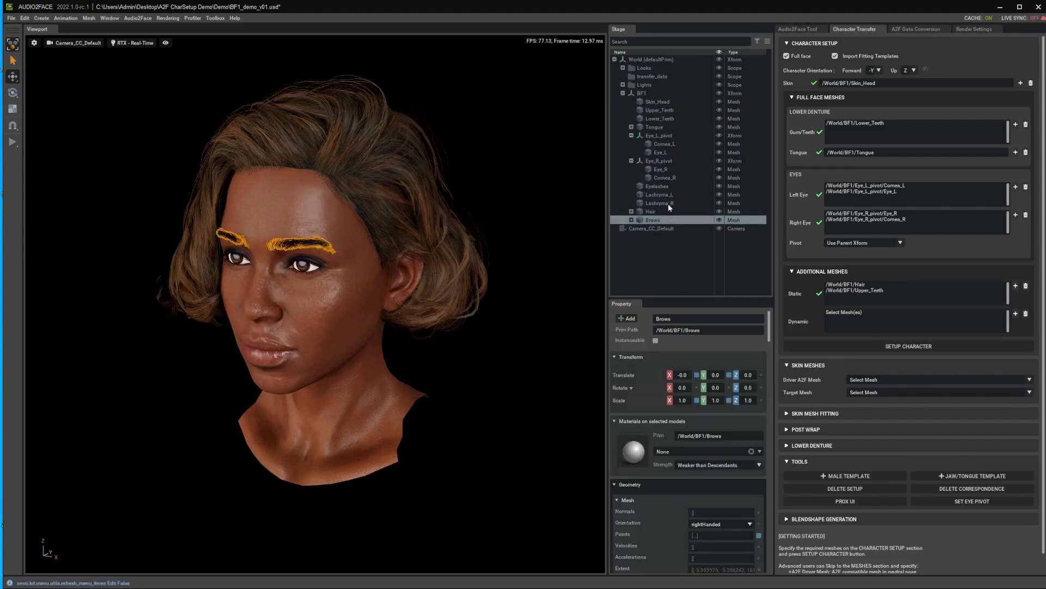
pyautogui.keyDown('ctrl'); pyautogui.click(669, 204); pyautogui.keyUp('ctrl')
pyautogui.keyDown('ctrl'); pyautogui.click(659, 195); pyautogui.keyUp('ctrl')
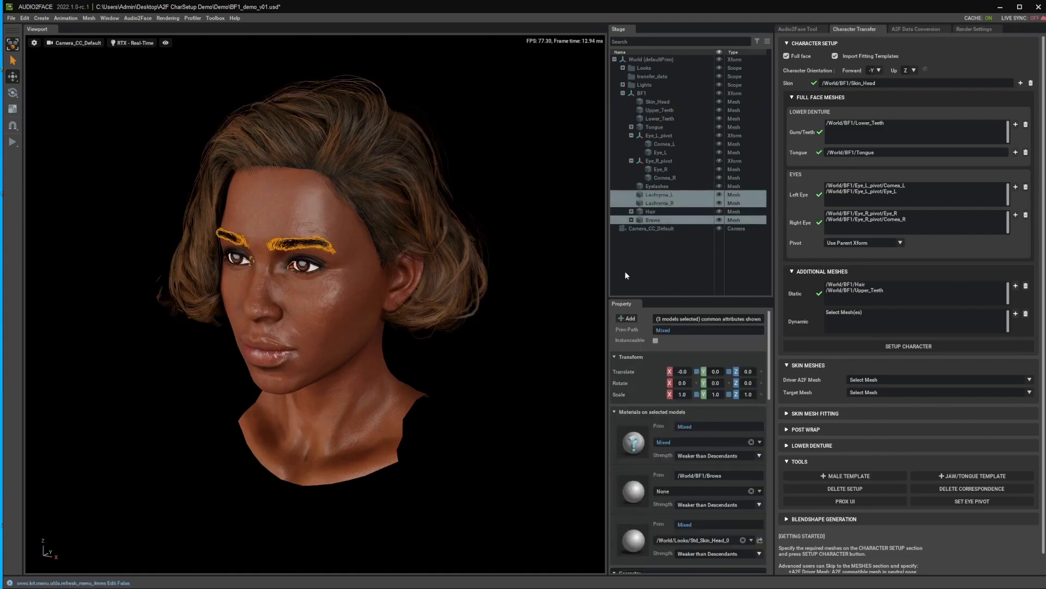
pyautogui.keyDown('ctrl'); pyautogui.click(662, 187); pyautogui.keyUp('ctrl')
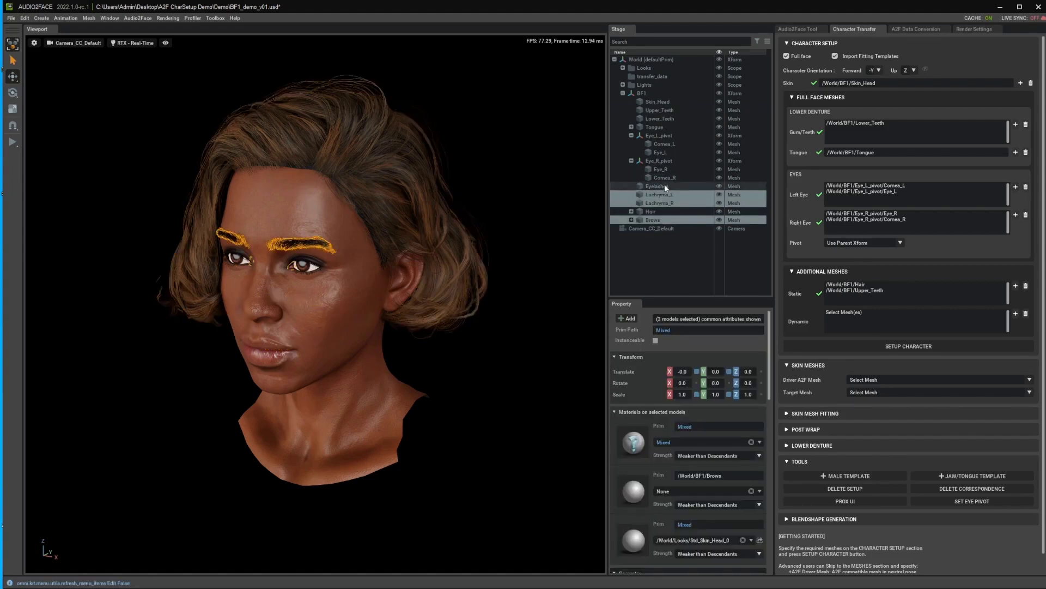
pyautogui.click(1016, 314)
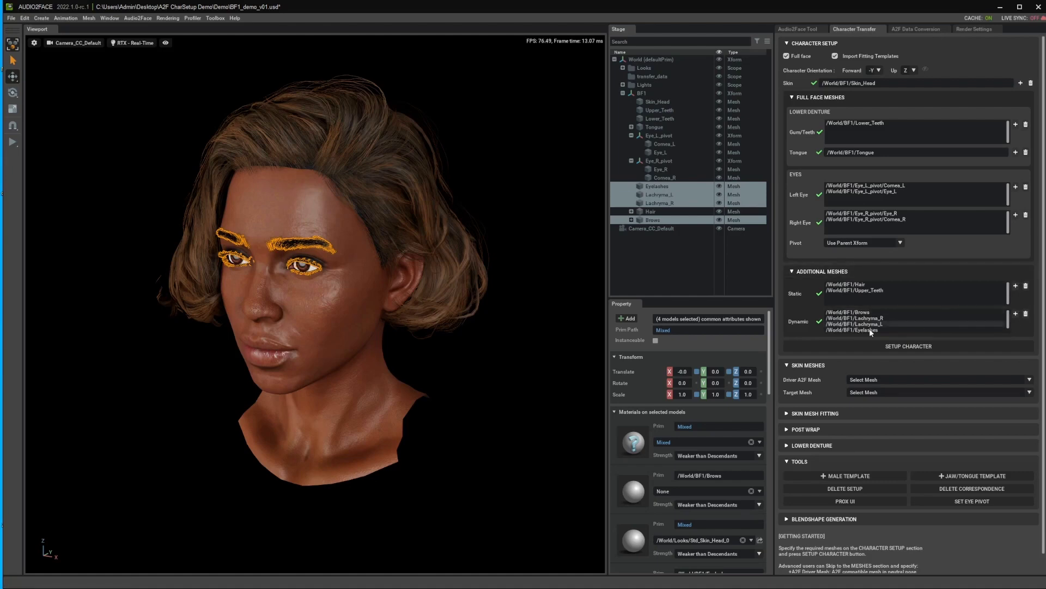
# Run Setup Character and agree to re-orient the left and right eye pivot xforms to local Z-front, Y-up.
pyautogui.click(868, 348)
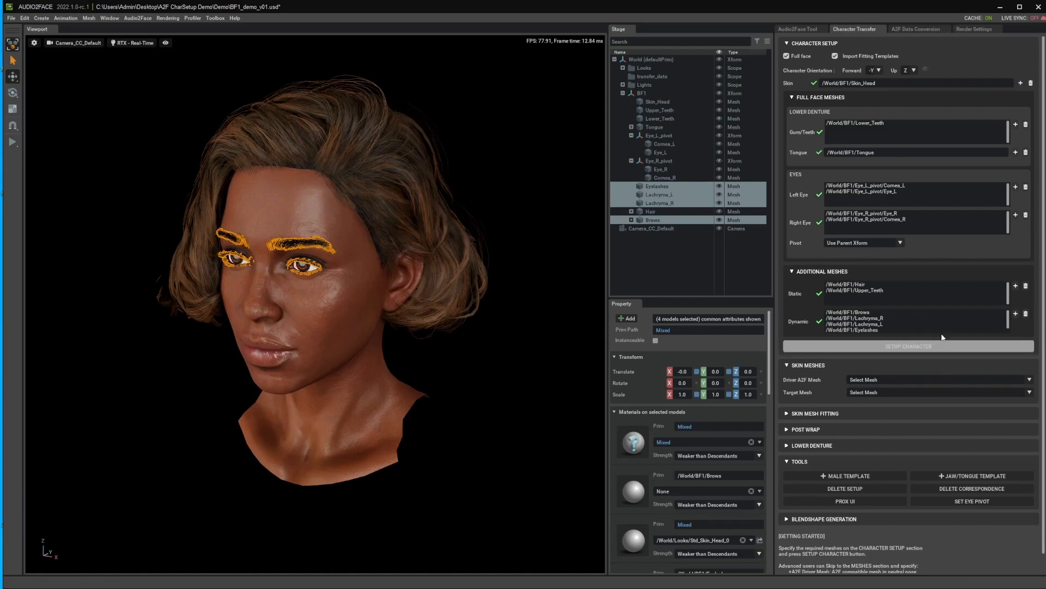
pyautogui.click(906, 350)
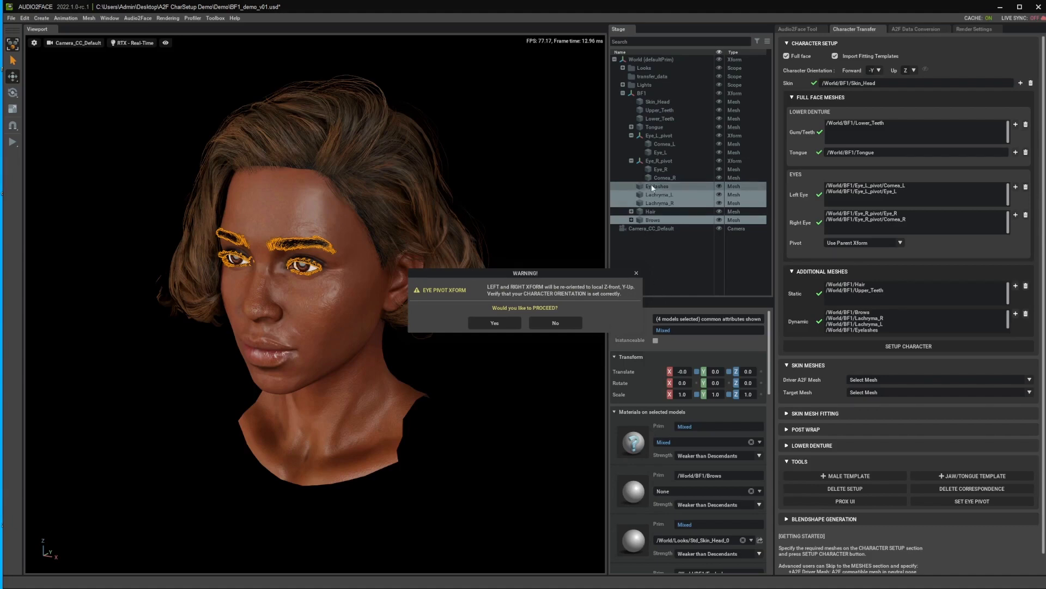
pyautogui.click(659, 161)
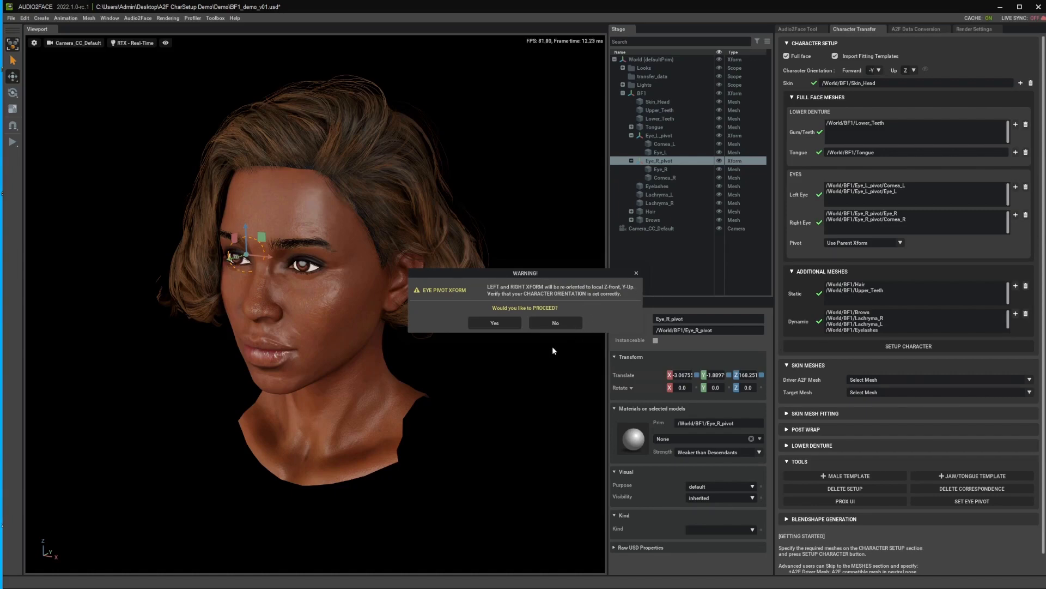
pyautogui.click(496, 325)
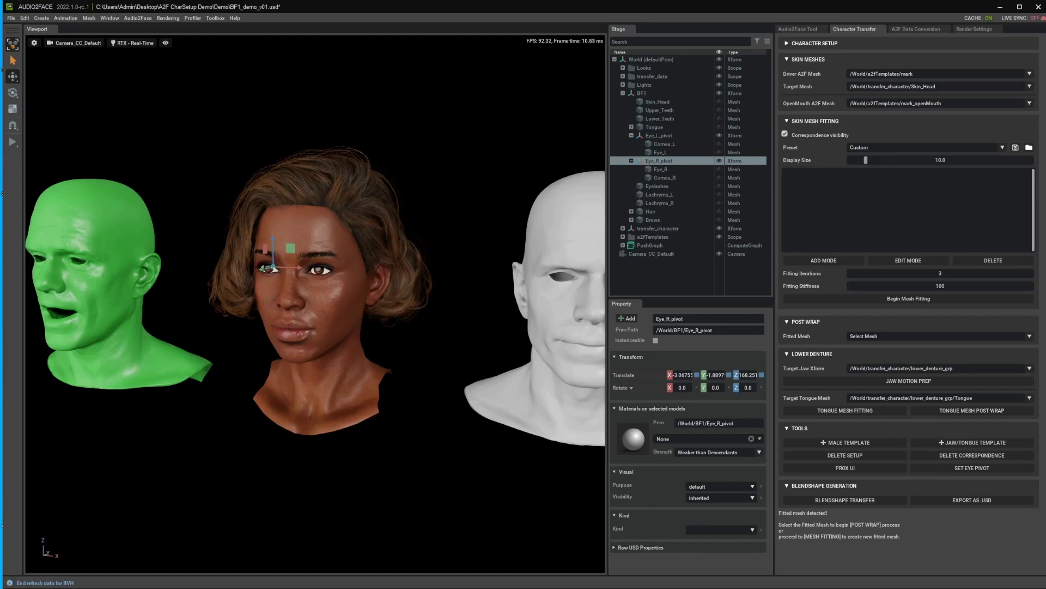
# Examine the generated transfer_character hierarchy, the l_eye_grp pivot orientation under eye_root, and the a2fTemplates heads.
pyautogui.click(623, 94)
pyautogui.click(719, 92)
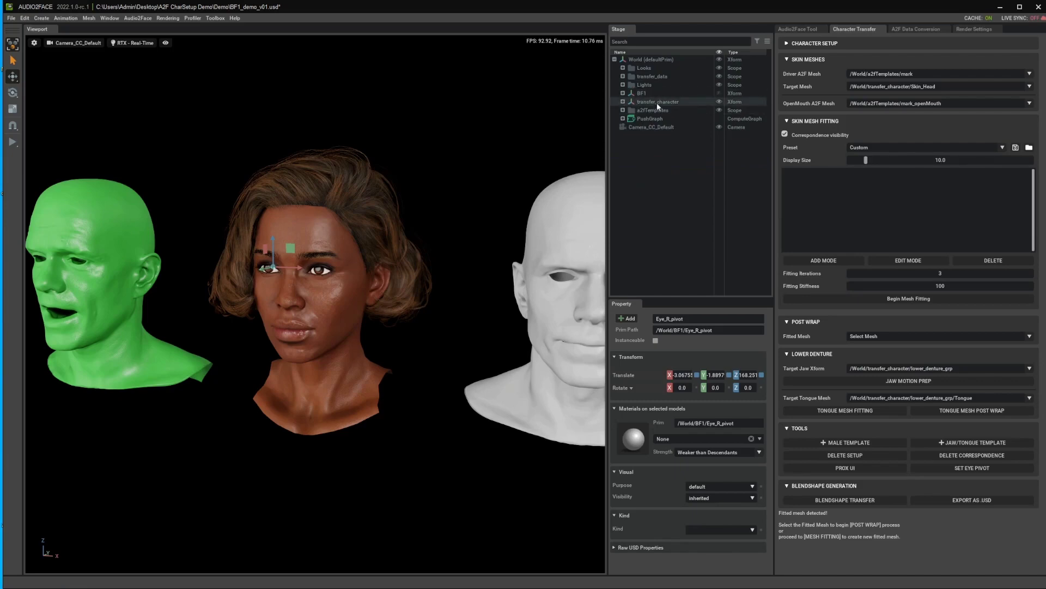
pyautogui.click(622, 102)
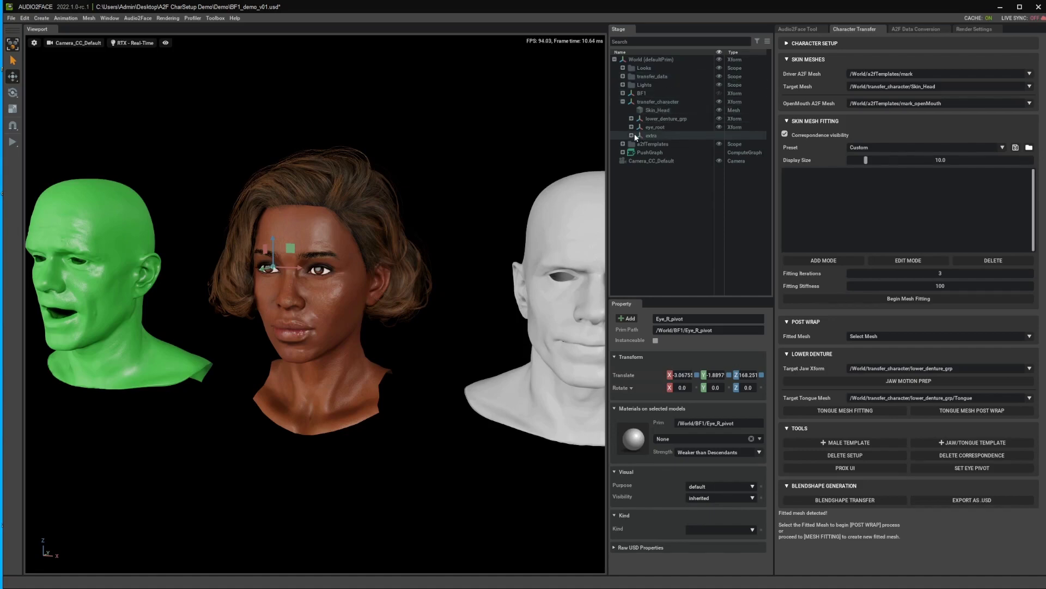
pyautogui.click(655, 127)
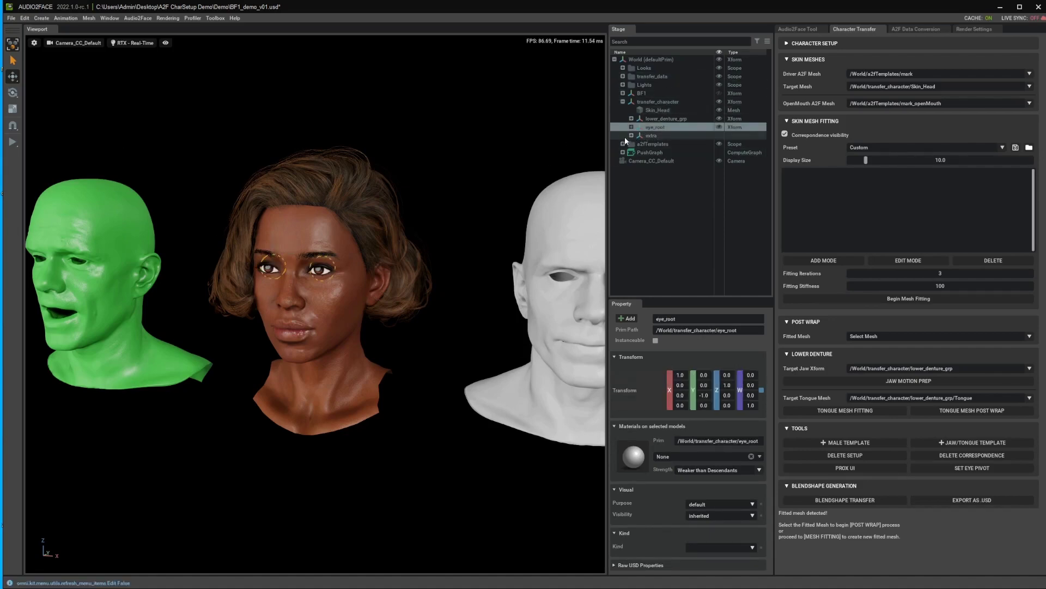
pyautogui.click(631, 127)
pyautogui.click(666, 136)
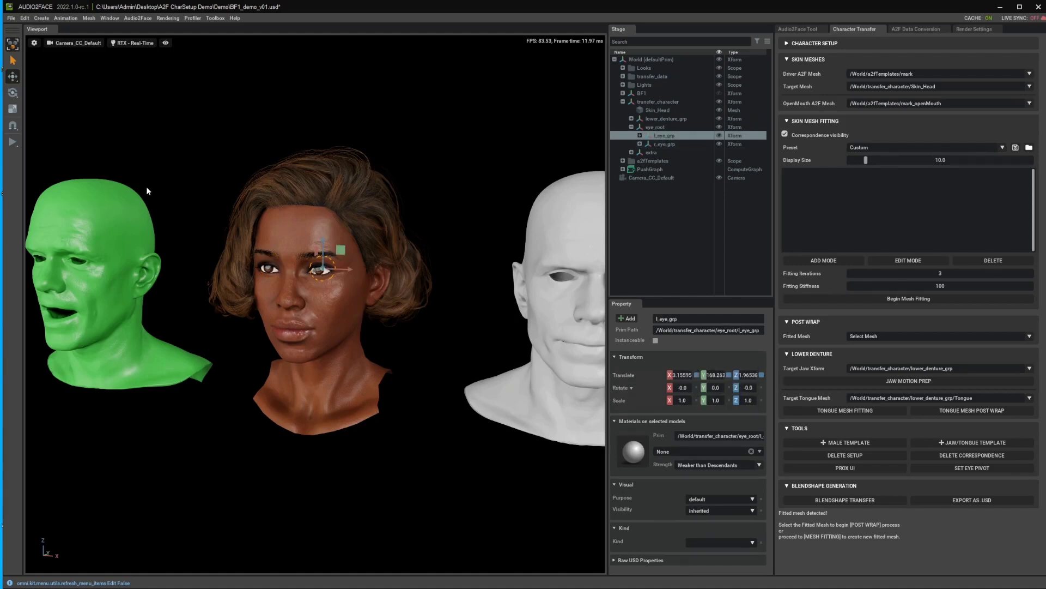
pyautogui.keyDown('alt'); pyautogui.moveTo(338, 273); pyautogui.dragTo(286, 308); pyautogui.keyUp('alt')
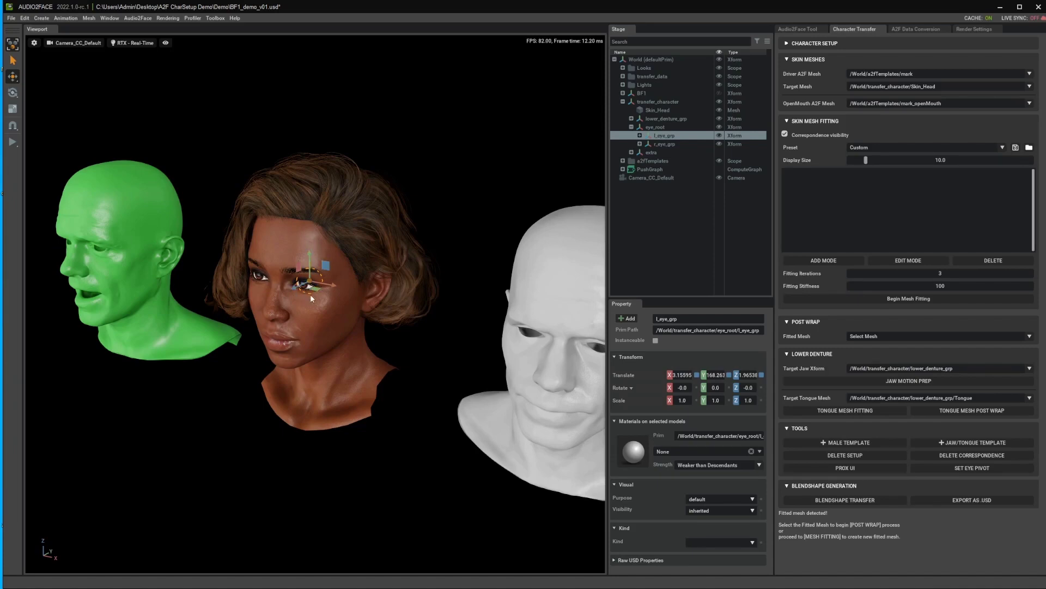
pyautogui.keyDown('alt'); pyautogui.moveTo(312, 355); pyautogui.dragTo(373, 326); pyautogui.keyUp('alt')
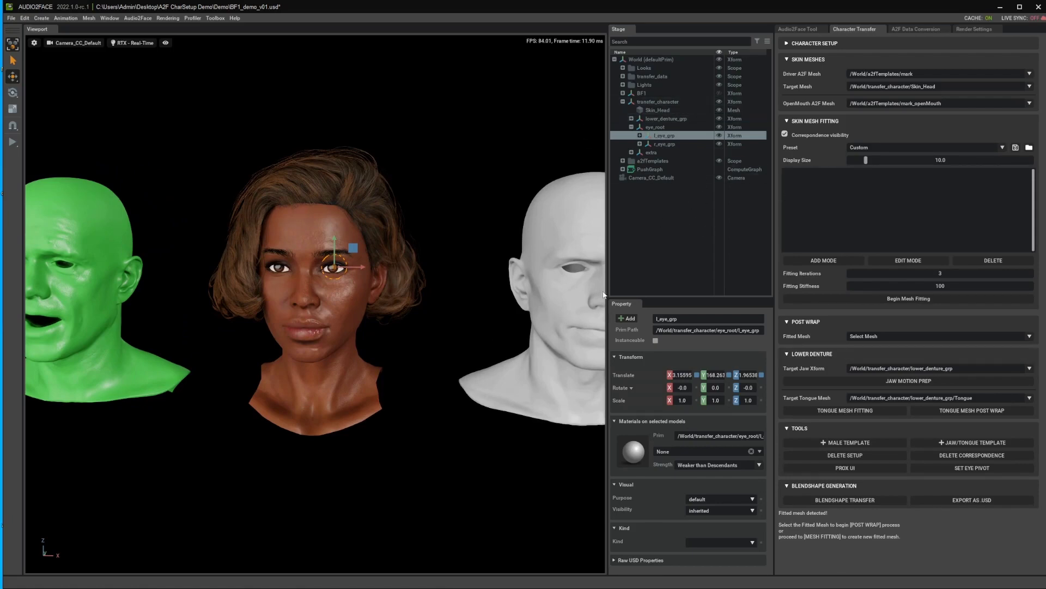
pyautogui.scroll(-3, 429, 287)
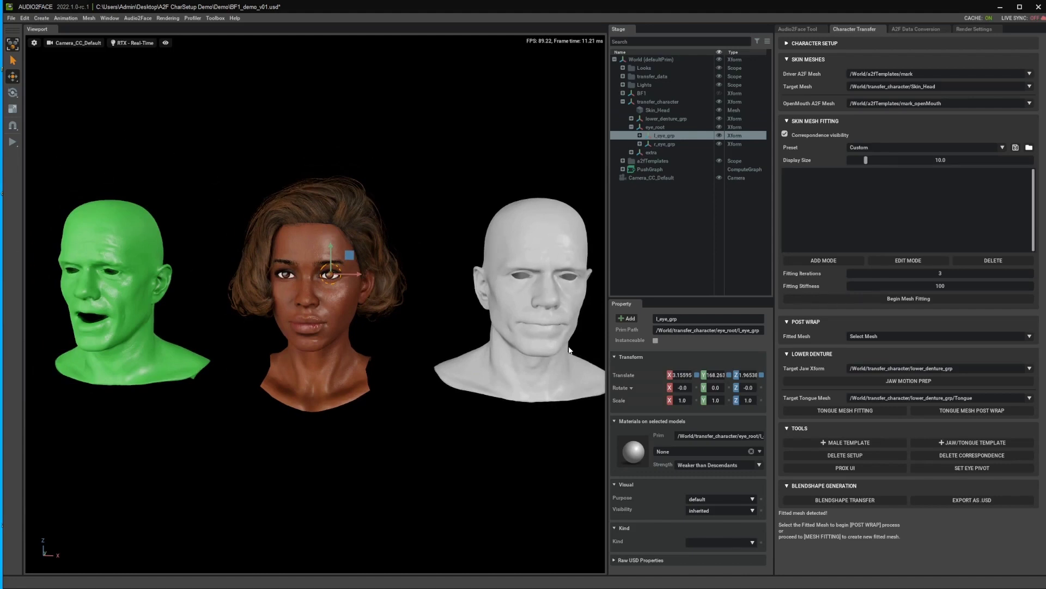
pyautogui.click(391, 429)
pyautogui.click(656, 161)
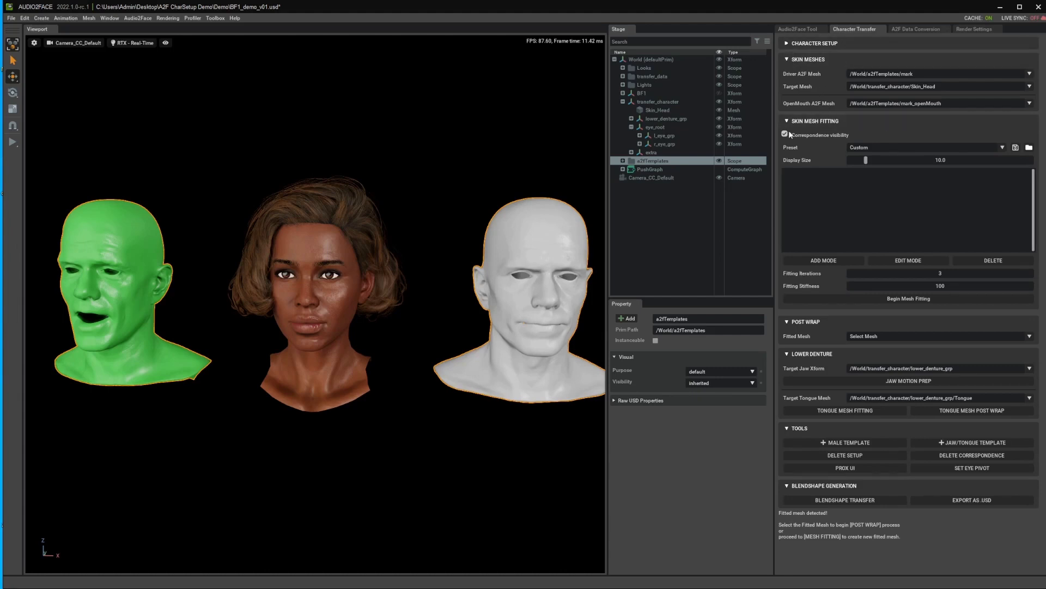
# Collapse the Skin Meshes settings and hide the dynamic_grp, static_grp, eye_root and lower_denture_grp groups of transfer_character.
pyautogui.click(786, 60)
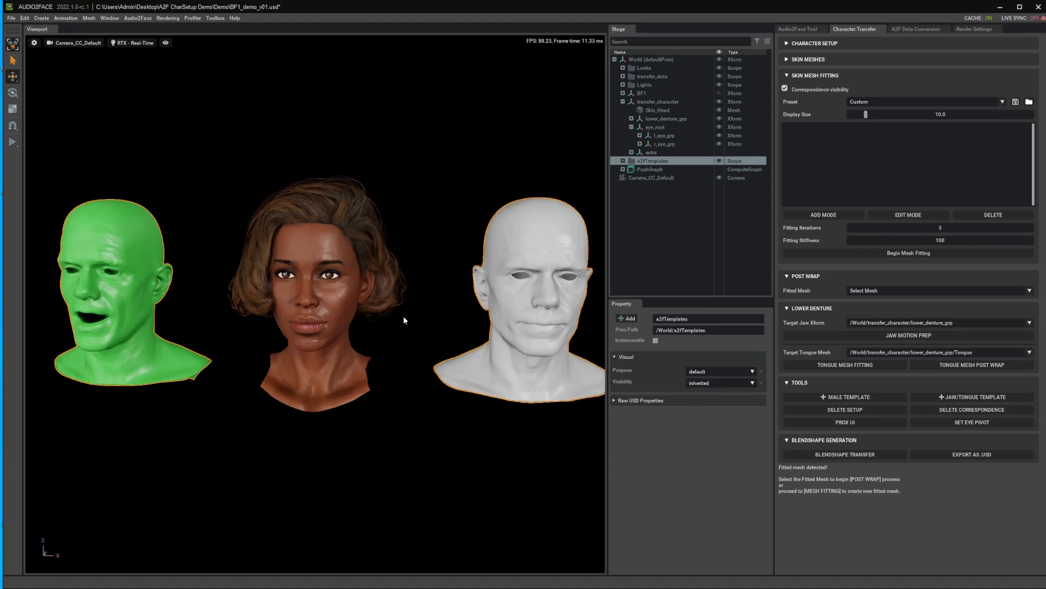
pyautogui.keyDown('alt'); pyautogui.moveTo(305, 418); pyautogui.dragTo(345, 415); pyautogui.keyUp('alt')
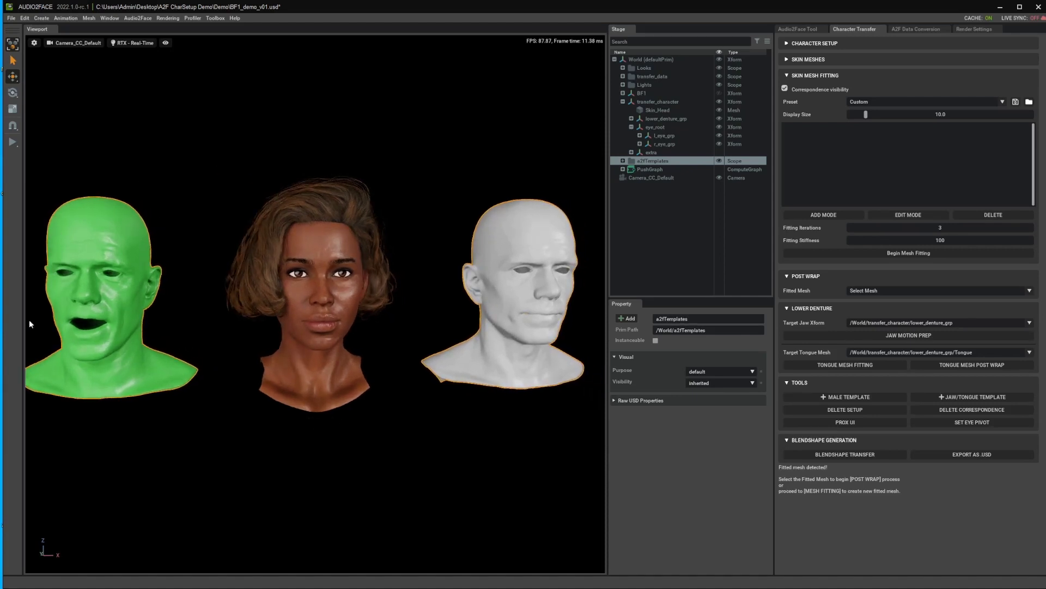
pyautogui.moveTo(239, 347); pyautogui.dragTo(306, 344, button='middle')
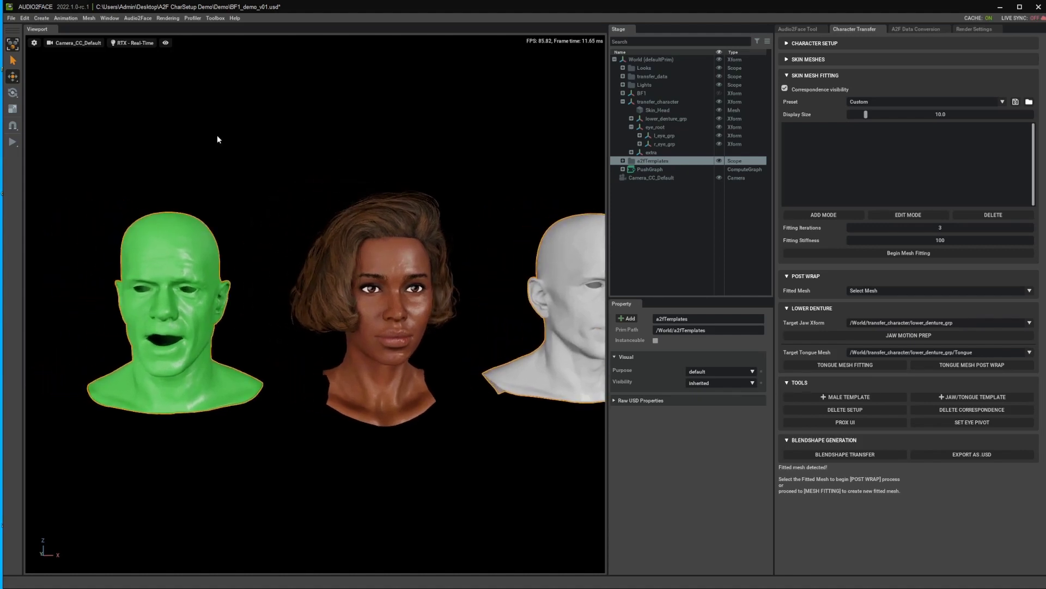
pyautogui.click(631, 153)
pyautogui.click(720, 169)
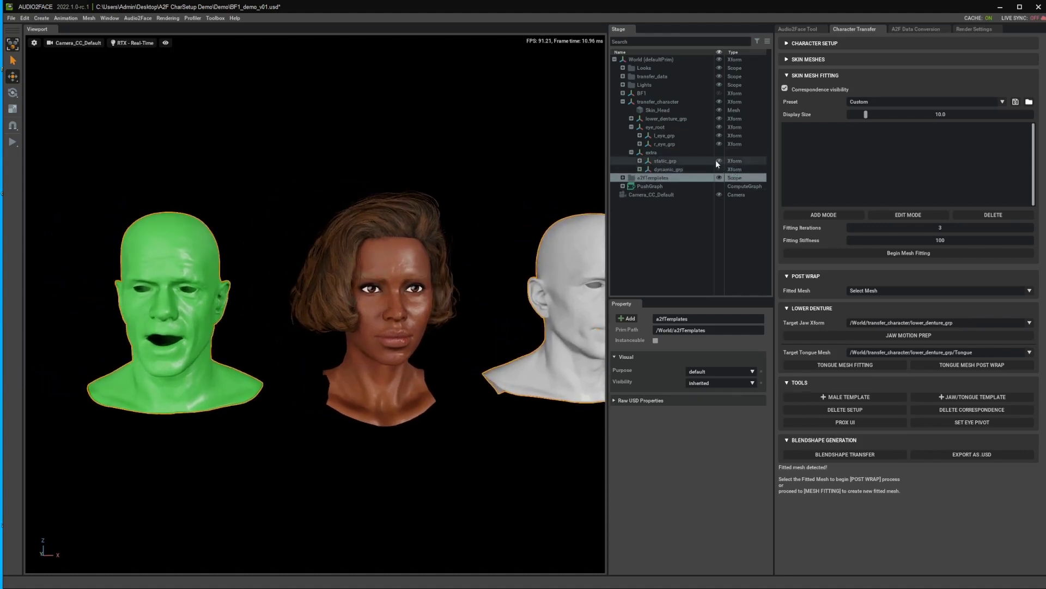
pyautogui.click(720, 161)
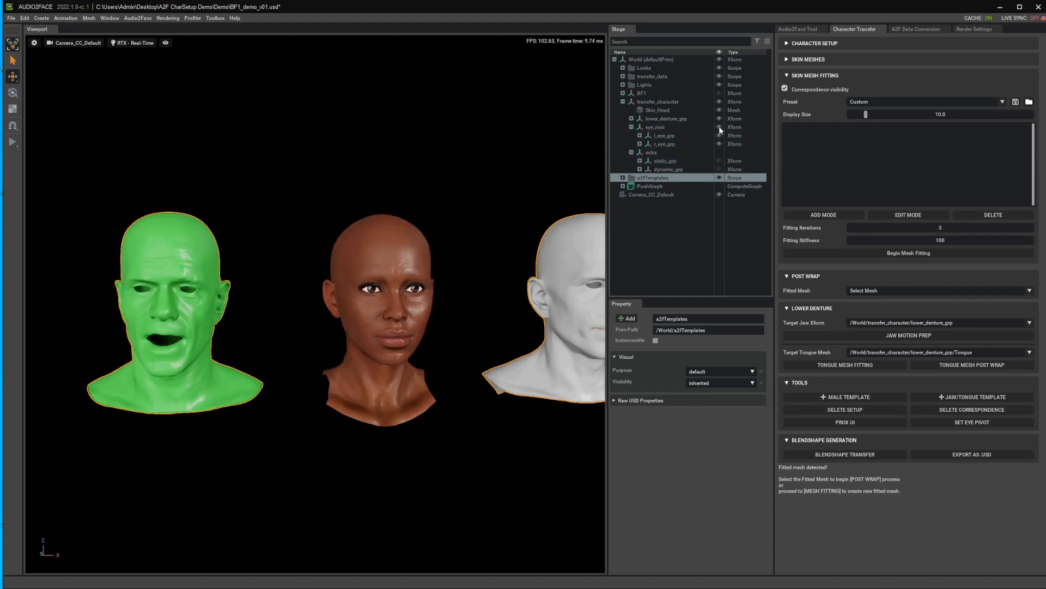
pyautogui.click(718, 127)
pyautogui.click(719, 118)
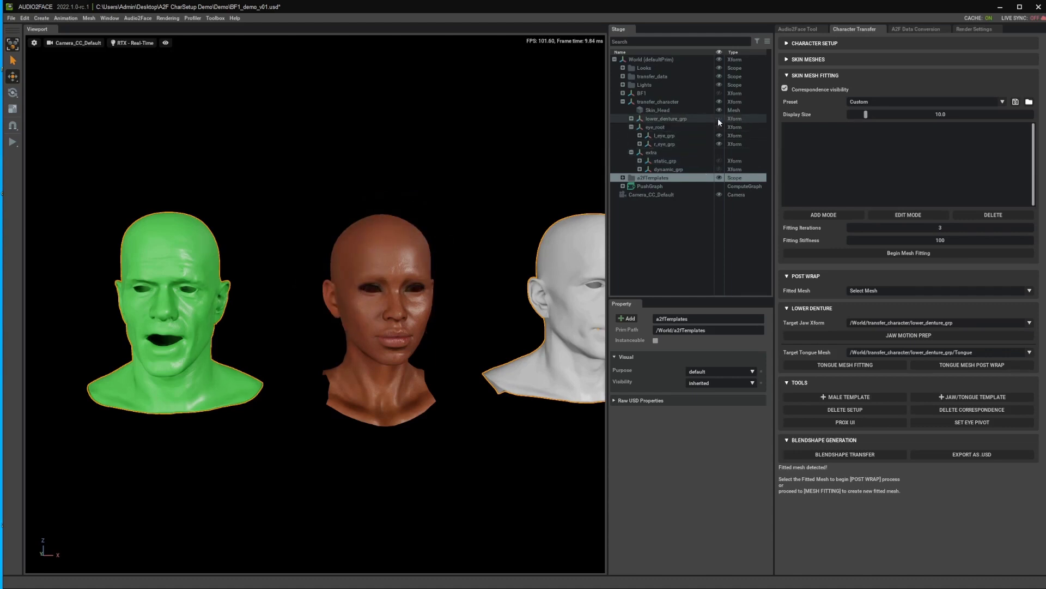
# Select the green mark_openMouth template head together with the character's Skin_Head mesh and frame both for point picking.
pyautogui.moveTo(150, 193); pyautogui.dragTo(430, 489)
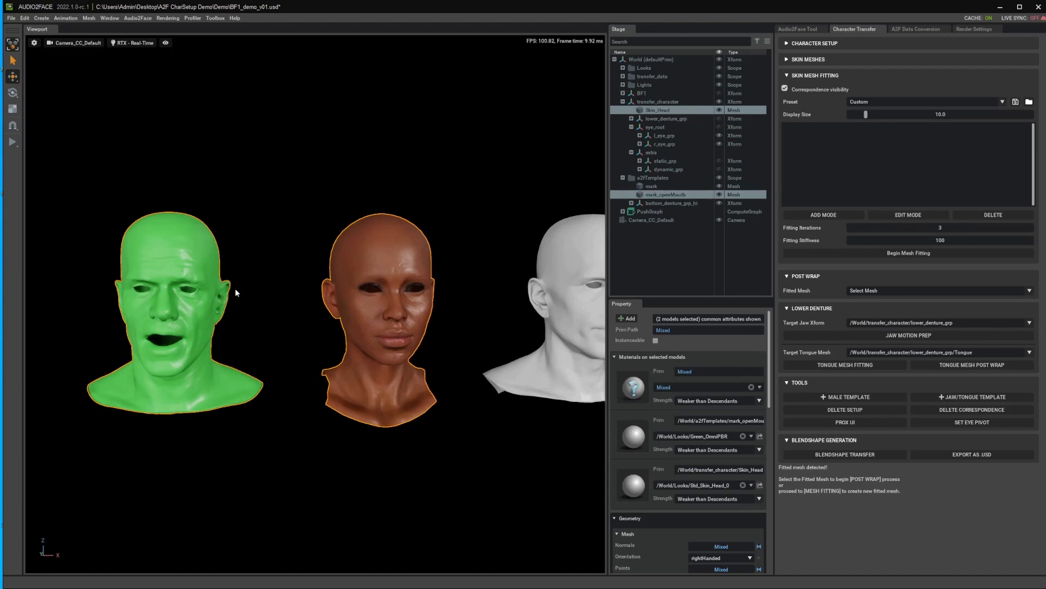
pyautogui.scroll(3, 235, 289)
pyautogui.keyDown('alt'); pyautogui.moveTo(236, 290); pyautogui.dragTo(203, 360); pyautogui.keyUp('alt')
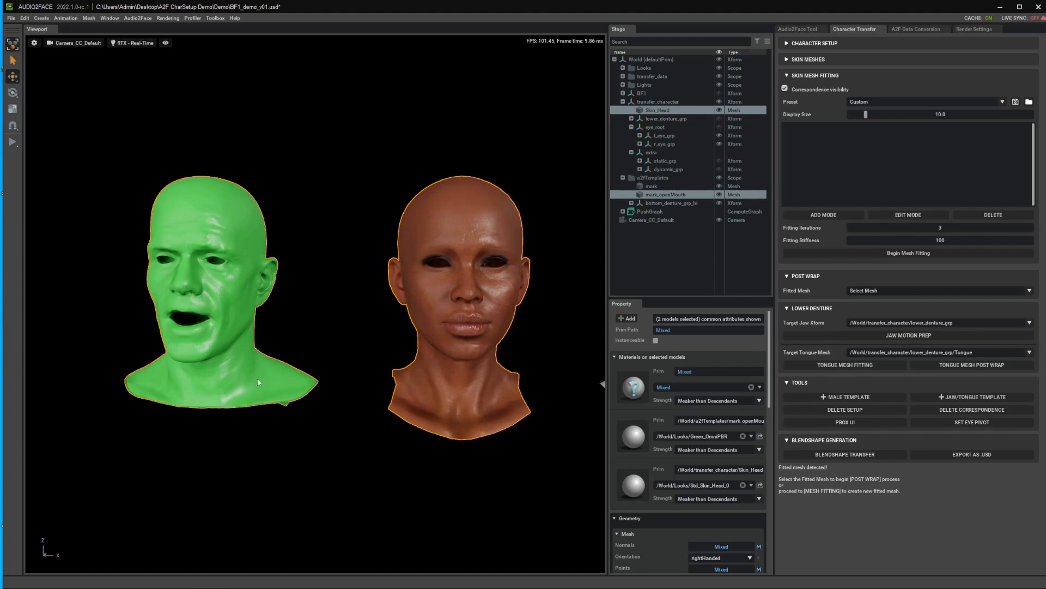
pyautogui.keyDown('alt'); pyautogui.moveTo(257, 378); pyautogui.dragTo(317, 387); pyautogui.keyUp('alt')
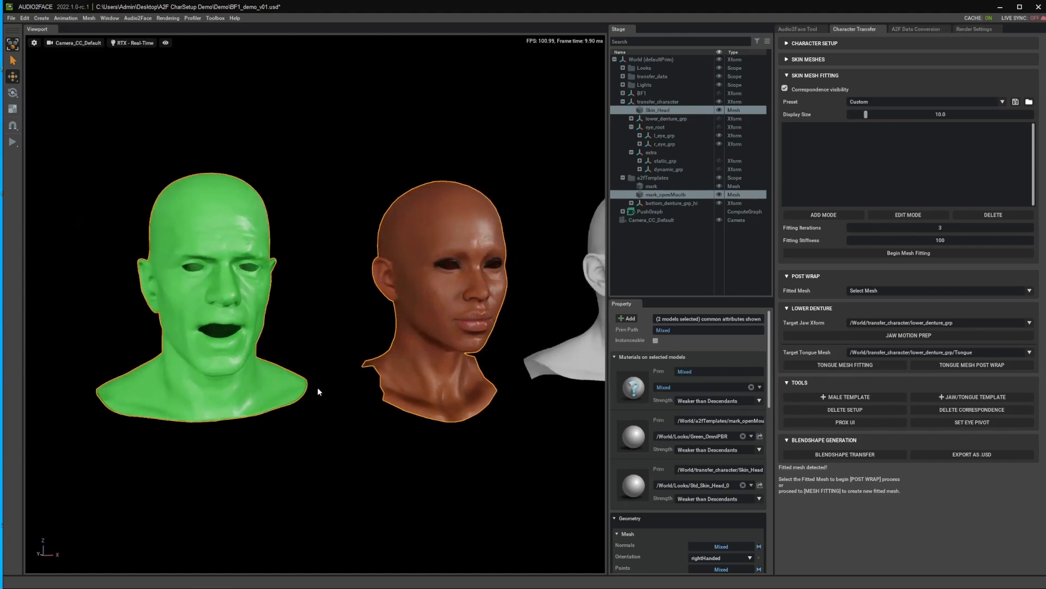
# Add three correspondence point pairs between mark_openMouth and Skin_Head, one at the temple and two at the inner brows.
pyautogui.click(824, 215)
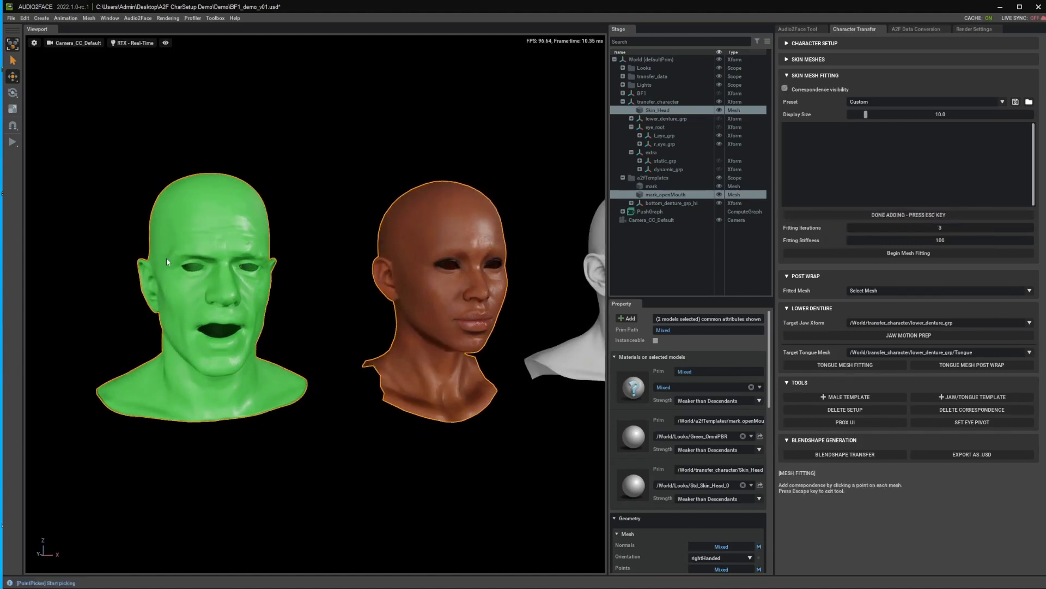
pyautogui.click(167, 260)
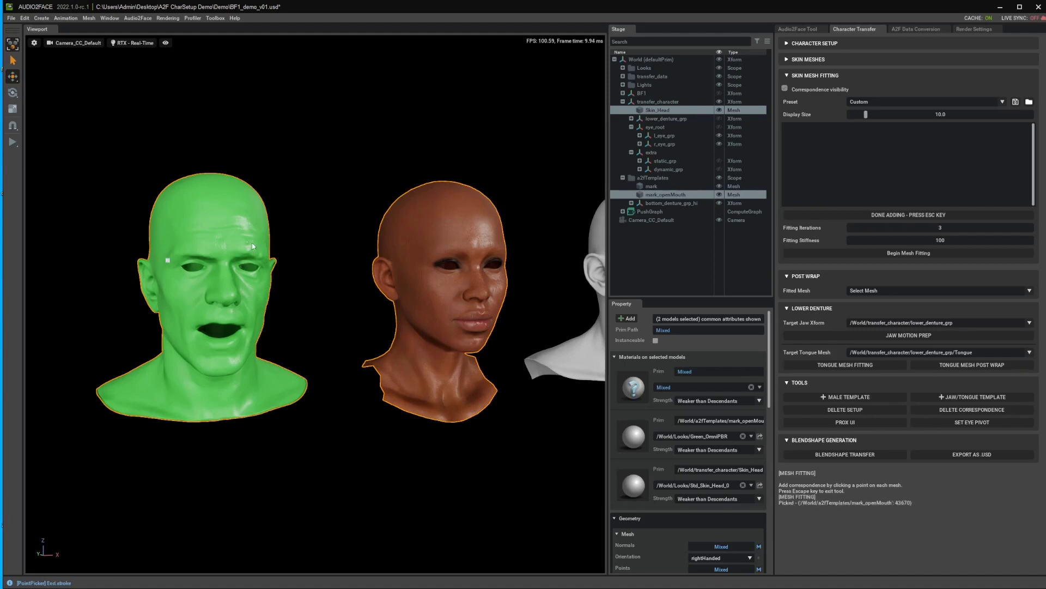
pyautogui.click(425, 261)
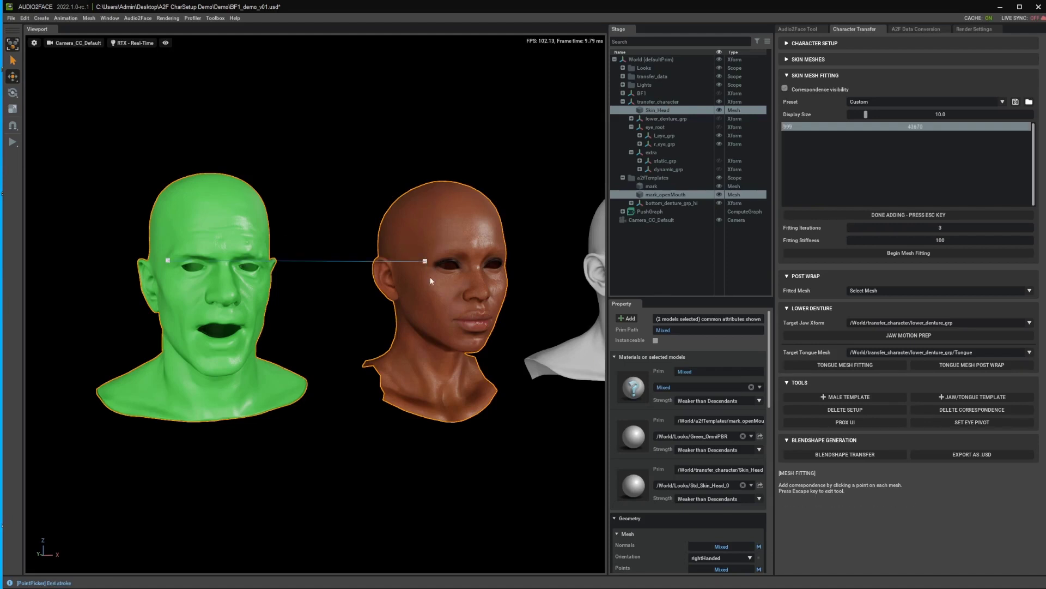
pyautogui.click(460, 246)
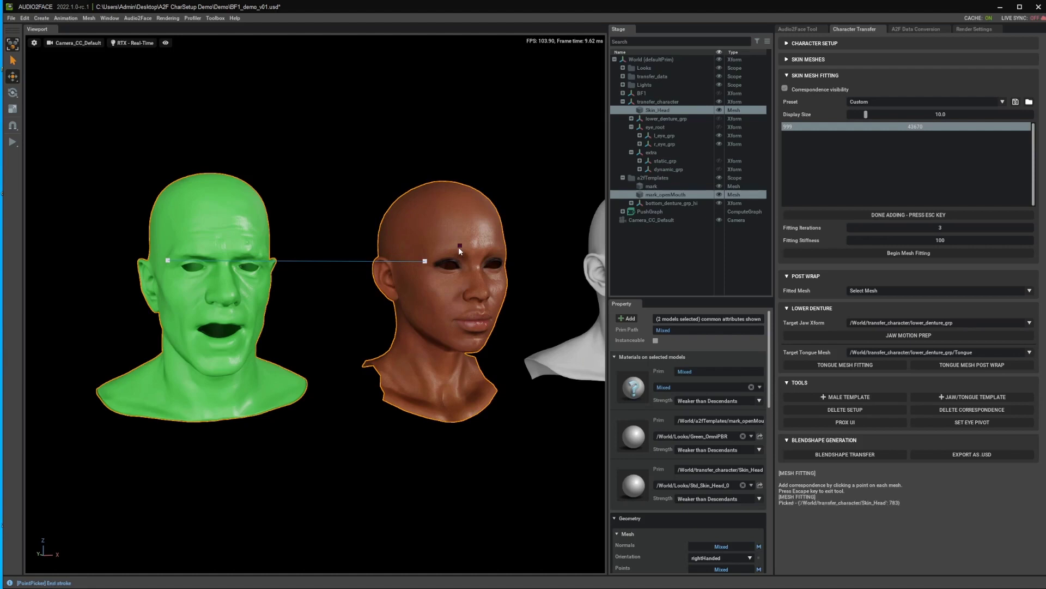
pyautogui.click(214, 251)
pyautogui.keyDown('alt'); pyautogui.moveTo(497, 261); pyautogui.dragTo(423, 263); pyautogui.keyUp('alt')
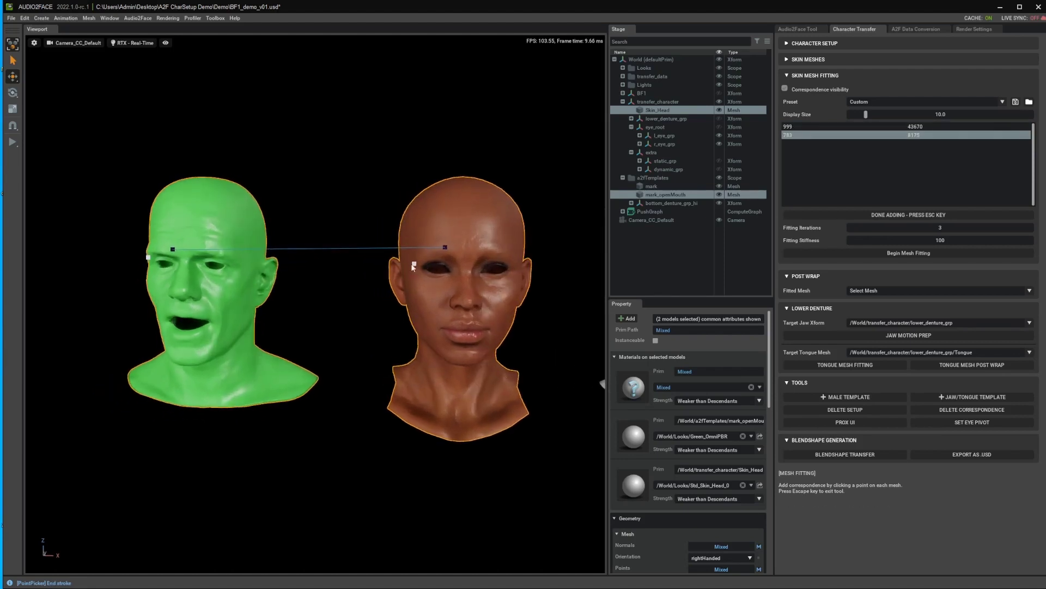
pyautogui.click(486, 248)
pyautogui.moveTo(213, 266)
pyautogui.keyDown('alt'); pyautogui.mouseDown()
pyautogui.moveTo(254, 258)
pyautogui.moveTo(231, 260)
pyautogui.moveTo(221, 280)
pyautogui.moveTo(126, 327)
pyautogui.mouseUp(); pyautogui.keyUp('alt')
pyautogui.click(252, 257)
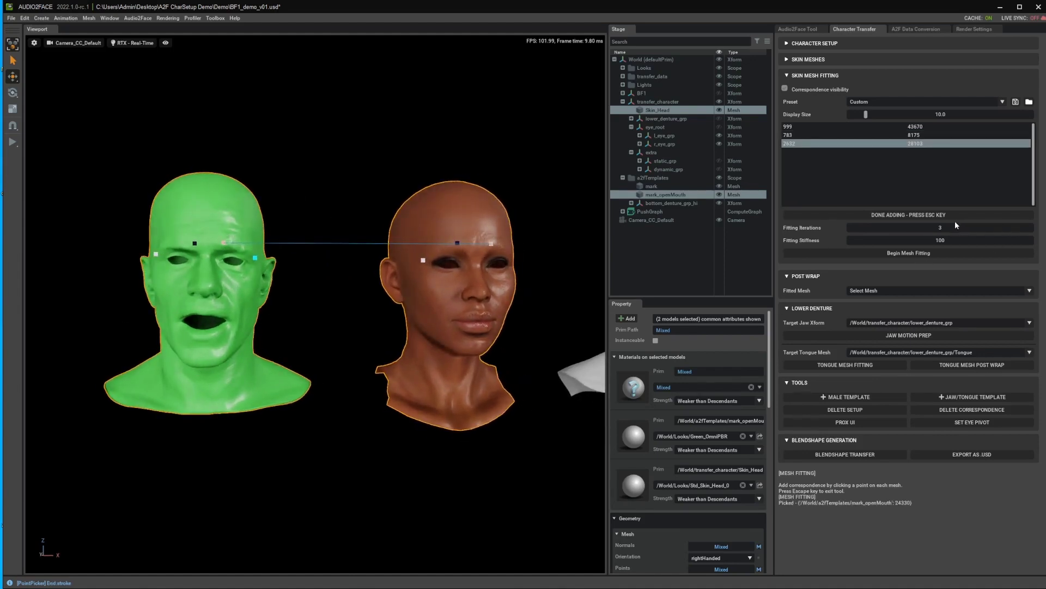
pyautogui.press('Escape')
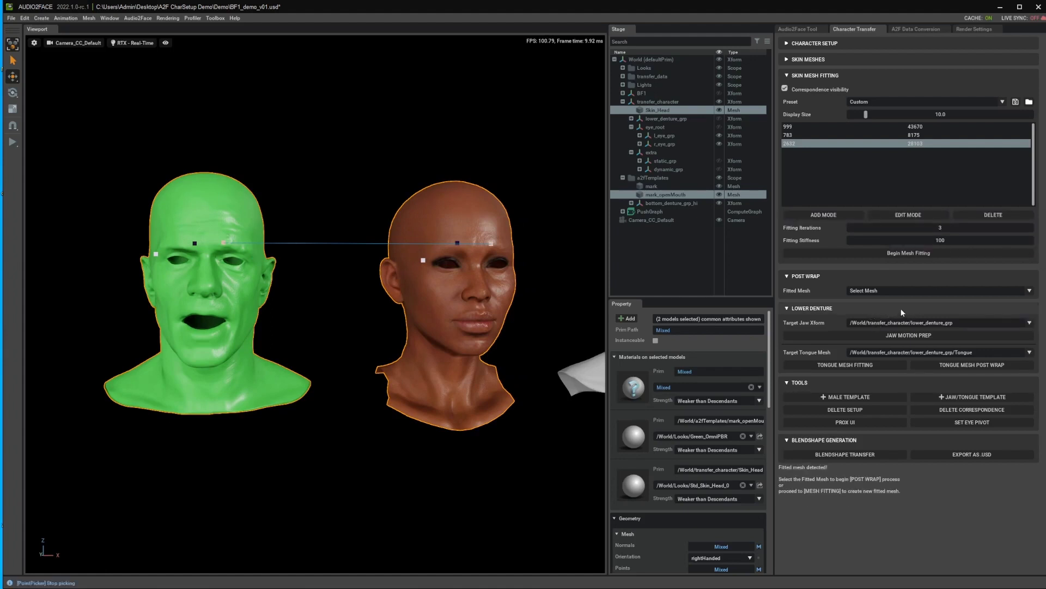
# Reposition the temple and brow correspondence points on the two heads in the correspondence edit mode.
pyautogui.click(921, 214)
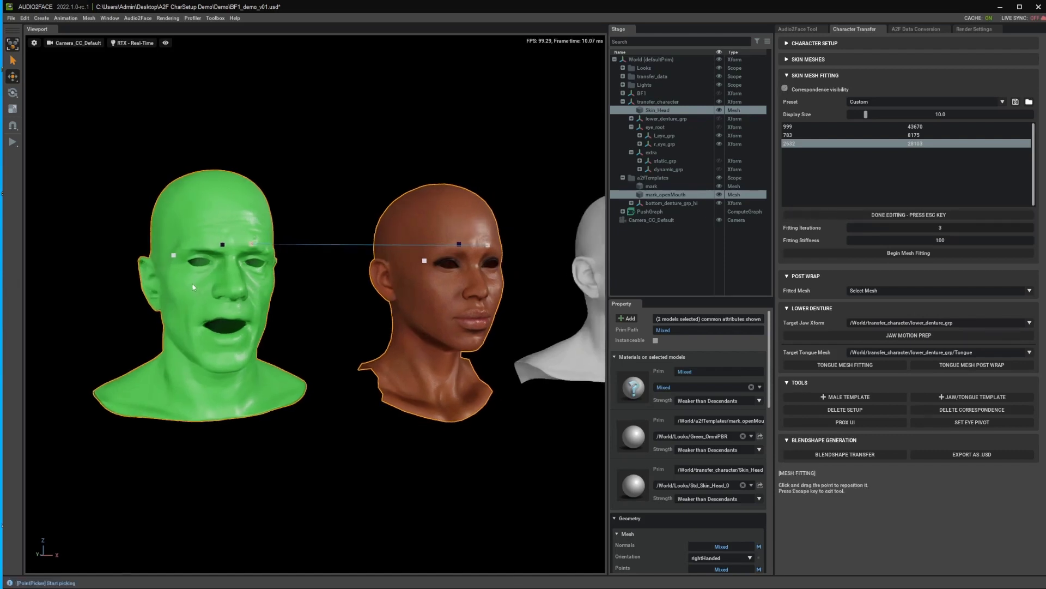
pyautogui.moveTo(175, 257)
pyautogui.mouseDown()
pyautogui.moveTo(225, 241)
pyautogui.moveTo(220, 248)
pyautogui.moveTo(253, 247)
pyautogui.moveTo(189, 277)
pyautogui.mouseUp()
pyautogui.moveTo(472, 244); pyautogui.dragTo(481, 247)
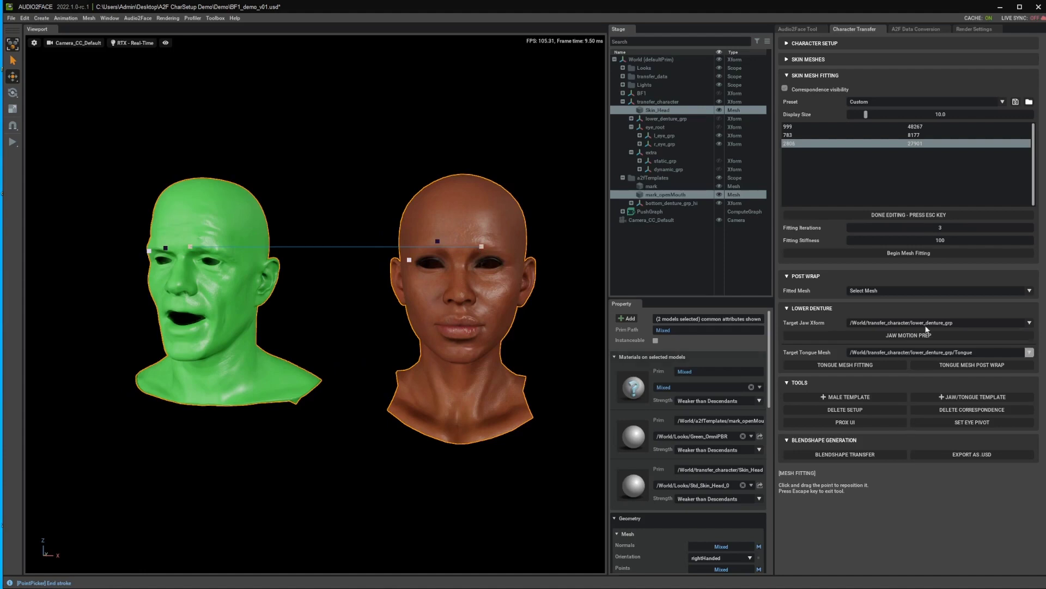
pyautogui.click(907, 217)
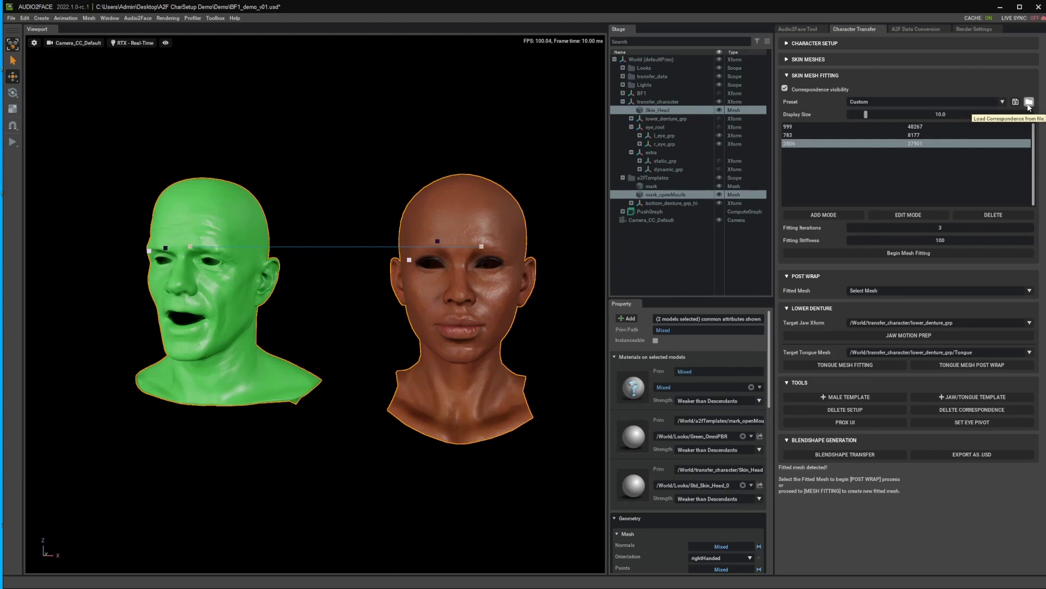
# Load the saved correspondence file bf1_mark.json from the Desktop/eyes/QA folder and view its points on both heads.
pyautogui.click(1029, 102)
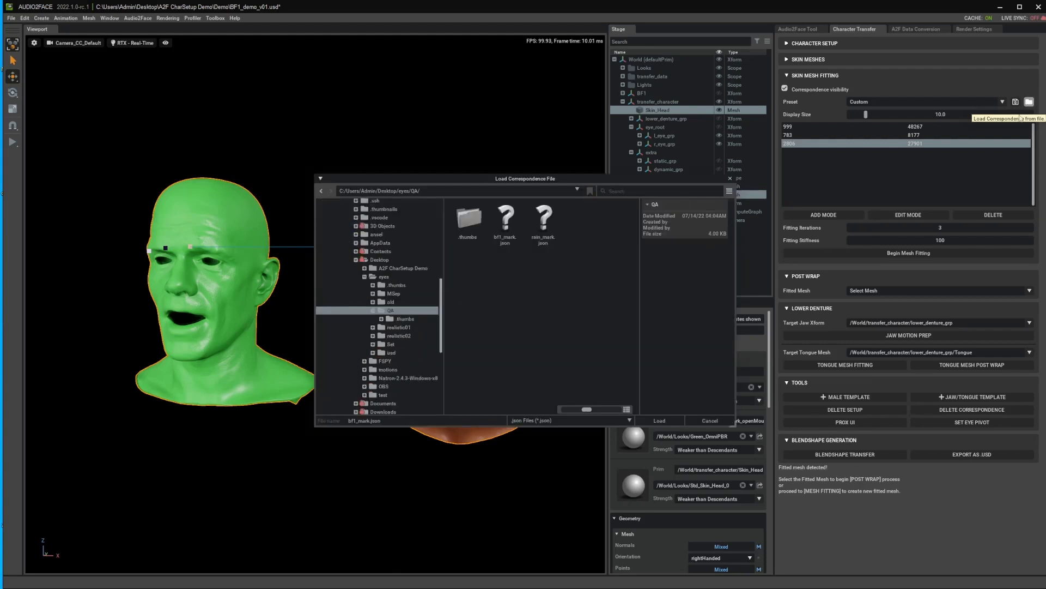
pyautogui.click(506, 225)
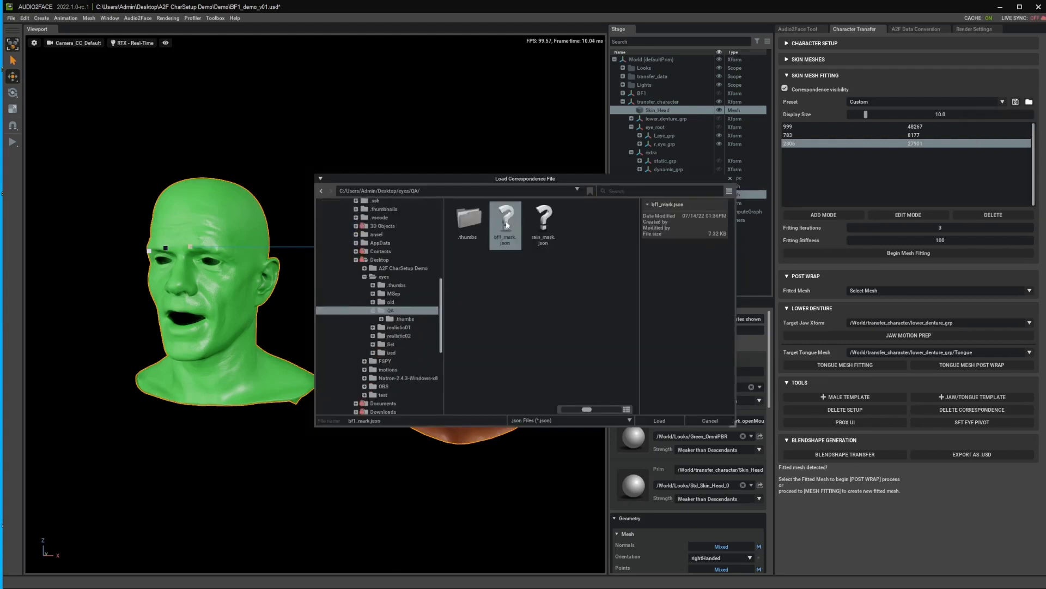
pyautogui.click(659, 421)
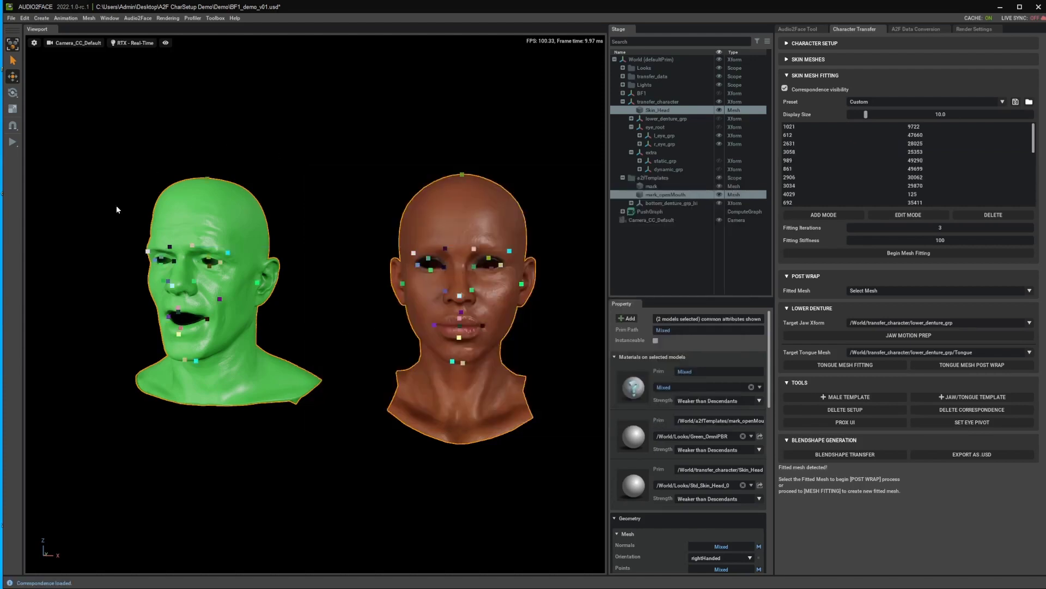
pyautogui.keyDown('alt'); pyautogui.moveTo(148, 392); pyautogui.dragTo(262, 394); pyautogui.keyUp('alt')
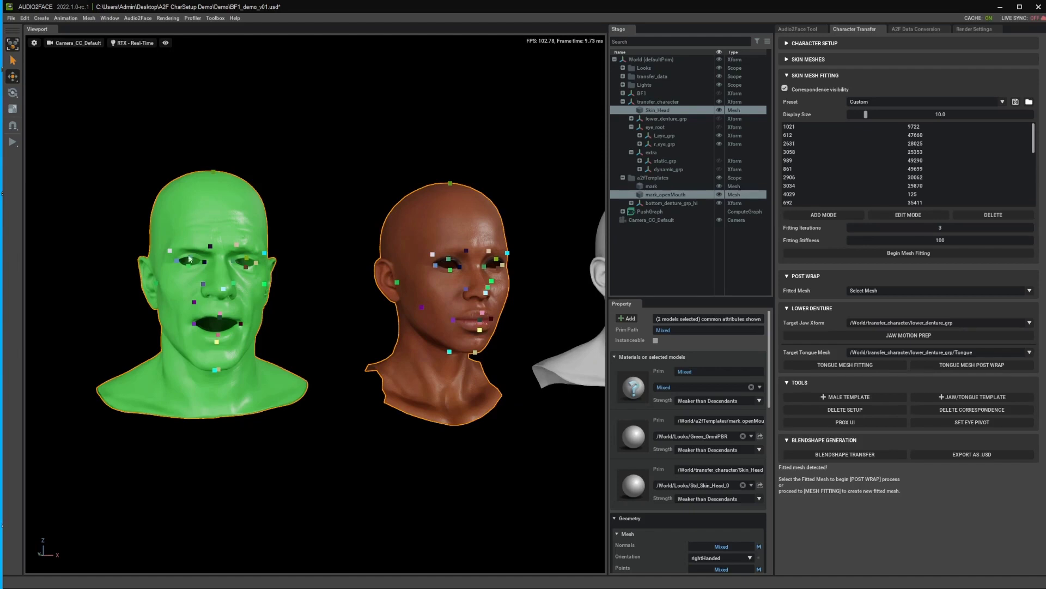
# Hide the correspondence points, run the skin mesh fitting on Skin_Head, and inspect the fitted head beside the green open-mouth template.
pyautogui.keyDown('alt'); pyautogui.moveTo(480, 322); pyautogui.dragTo(335, 303); pyautogui.keyUp('alt')
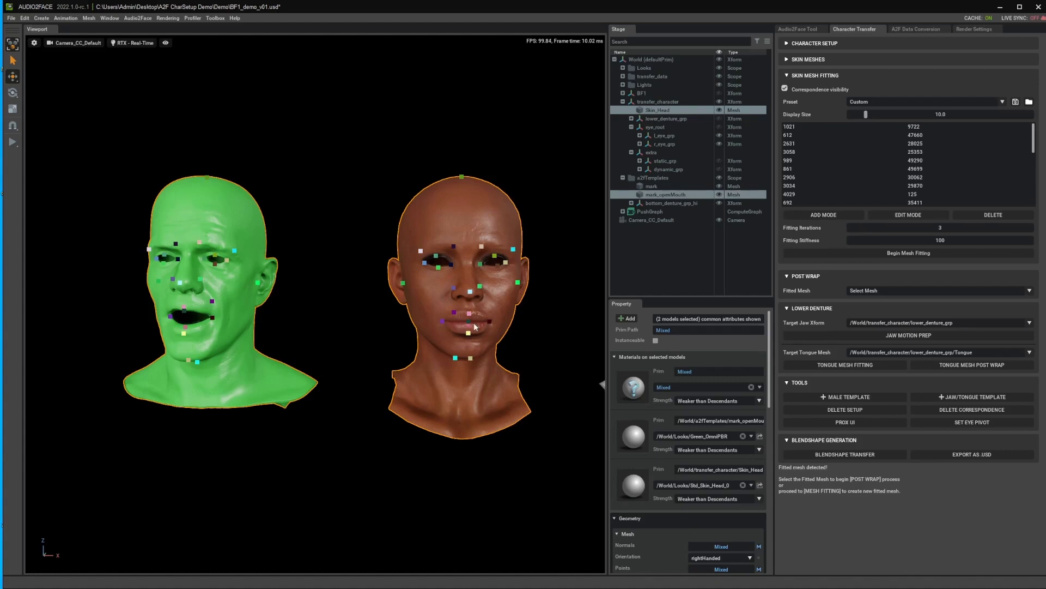
pyautogui.keyDown('alt'); pyautogui.moveTo(345, 333); pyautogui.dragTo(376, 352); pyautogui.keyUp('alt')
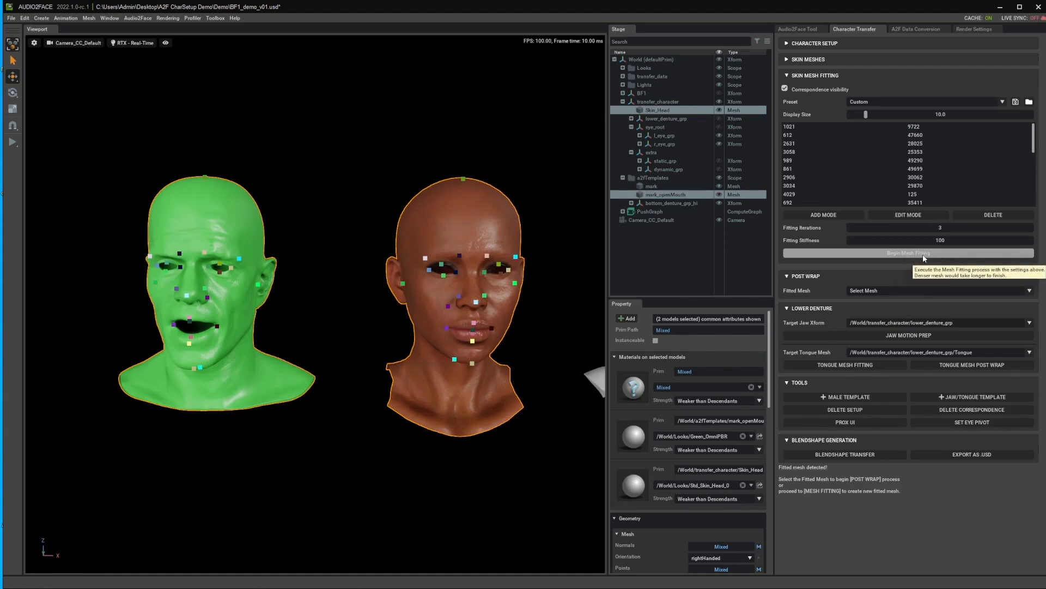
pyautogui.click(784, 88)
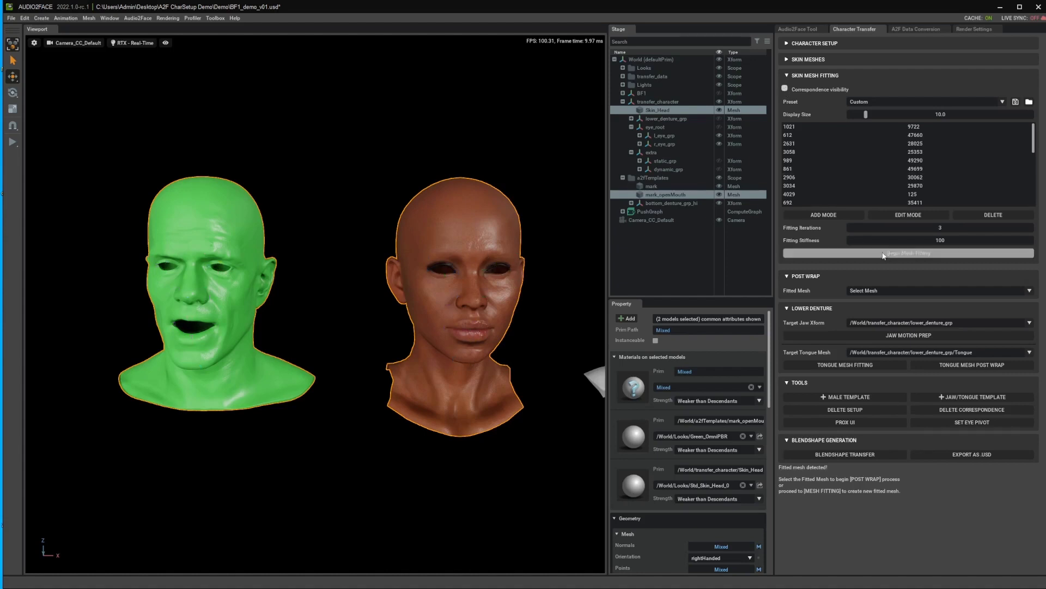
pyautogui.click(919, 252)
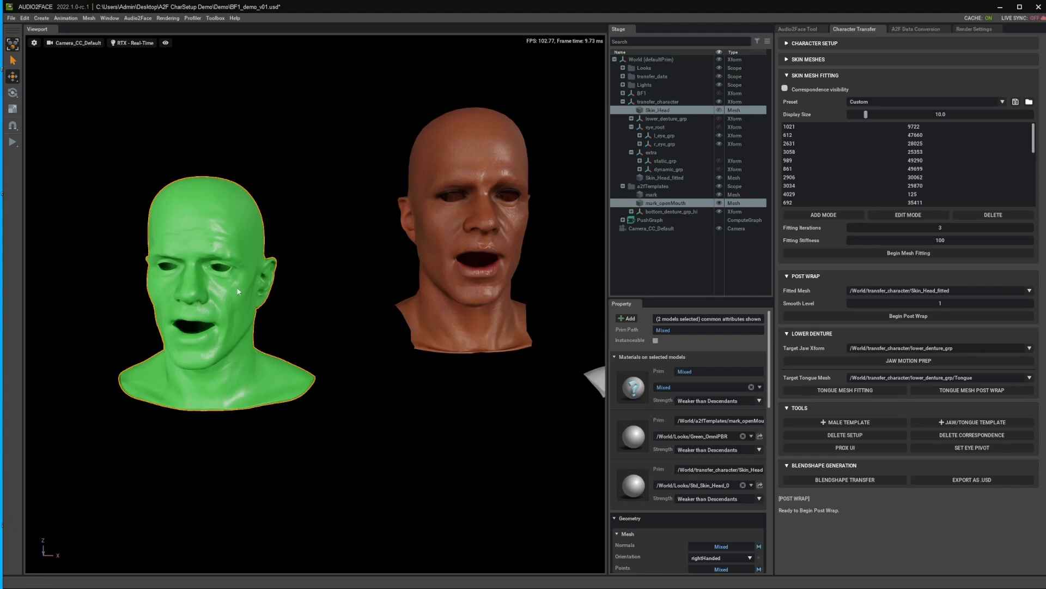
pyautogui.moveTo(305, 282)
pyautogui.keyDown('alt'); pyautogui.mouseDown()
pyautogui.moveTo(352, 259)
pyautogui.moveTo(297, 270)
pyautogui.mouseUp(); pyautogui.keyUp('alt')
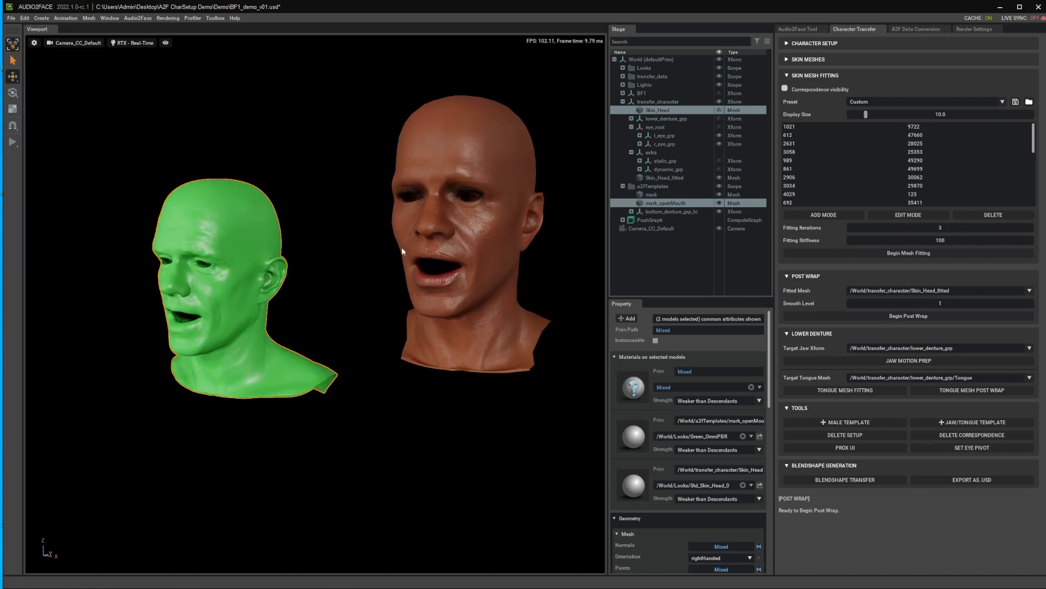
pyautogui.keyDown('alt'); pyautogui.moveTo(174, 320); pyautogui.dragTo(420, 204); pyautogui.keyUp('alt')
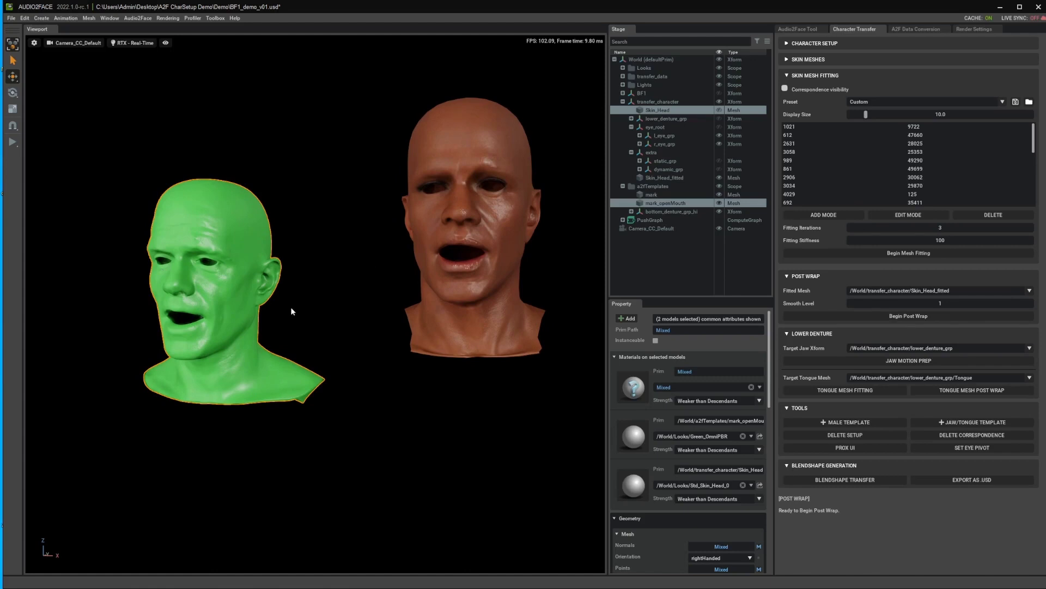
pyautogui.keyDown('alt'); pyautogui.moveTo(370, 319); pyautogui.dragTo(352, 333); pyautogui.keyUp('alt')
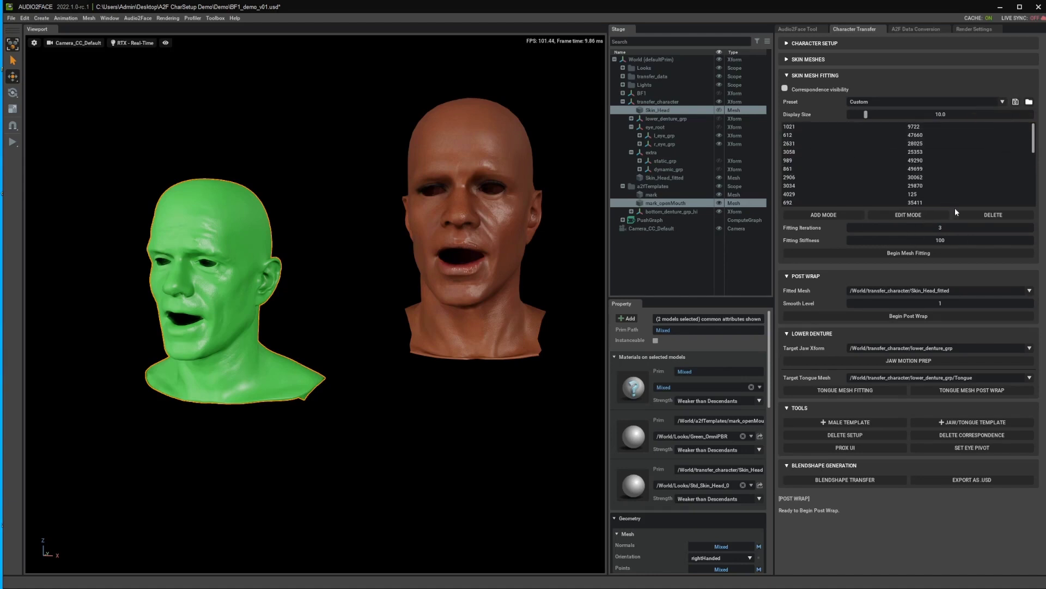
# Save the correspondence pairs over bf1_mark.json in the Desktop/eyes/QA folder.
pyautogui.click(1015, 103)
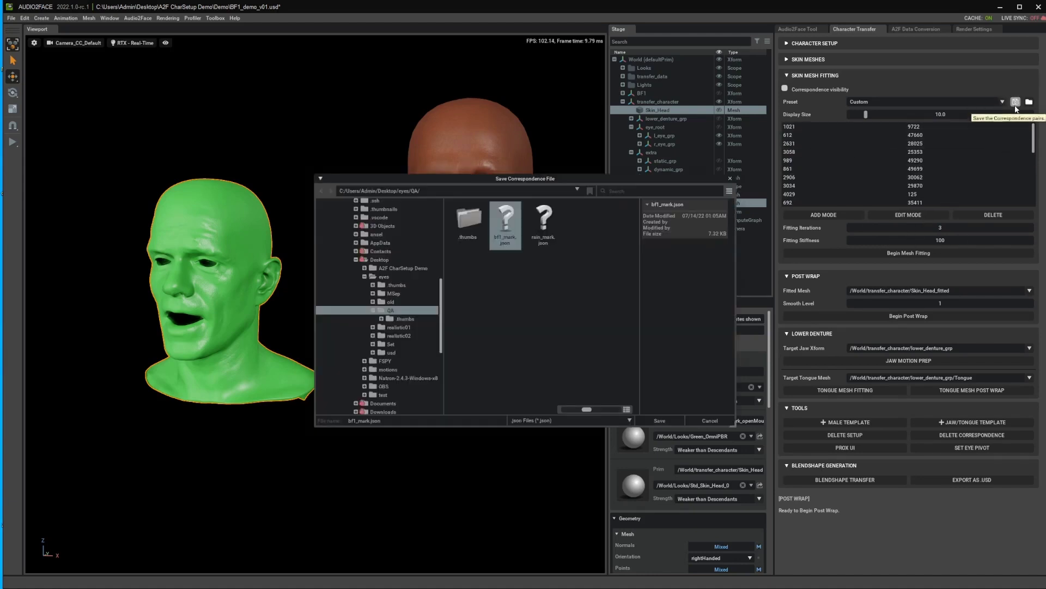
pyautogui.click(660, 420)
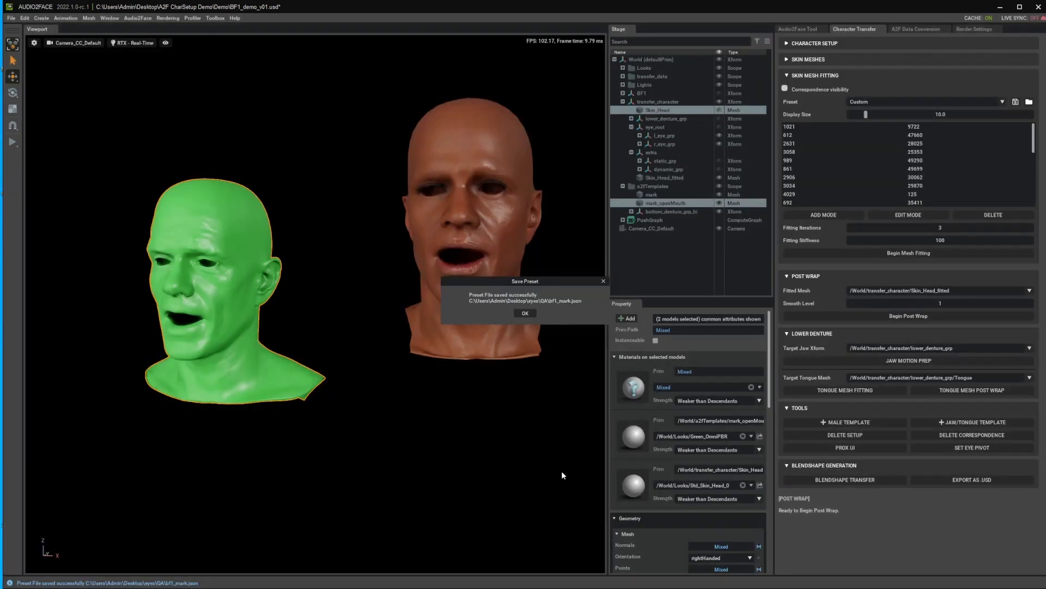
pyautogui.click(538, 313)
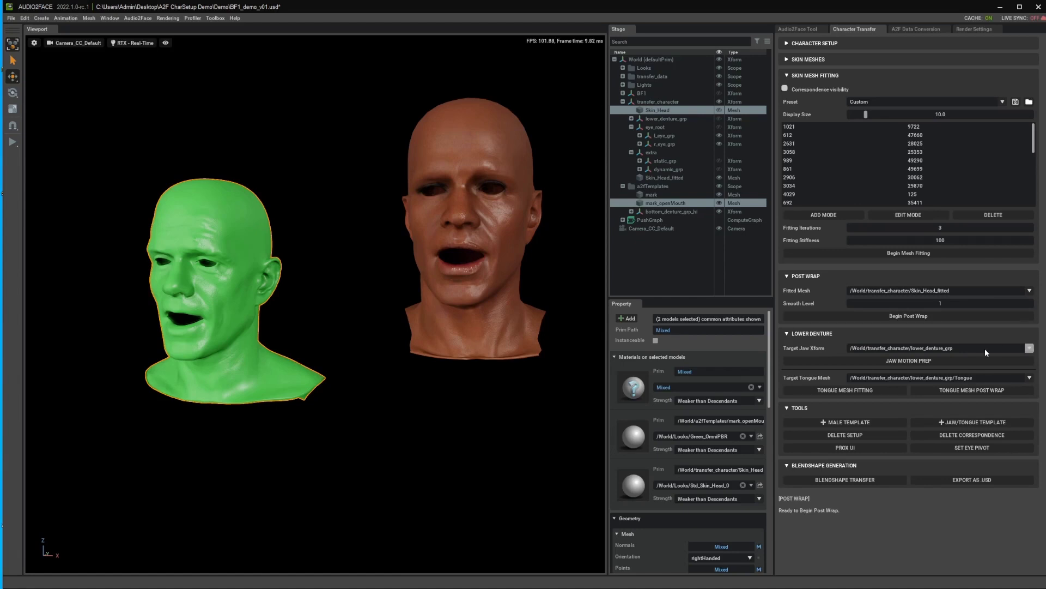
# Run the post wrap on Skin_Head_fitted and select the Skin_Head_result mesh under transfer_character.
pyautogui.click(786, 76)
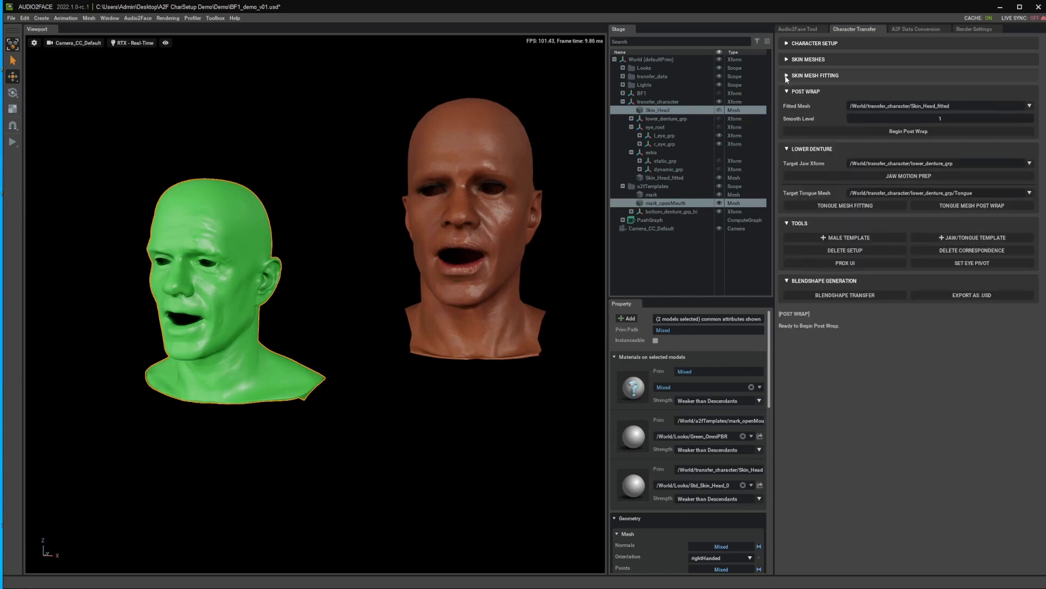
pyautogui.click(907, 131)
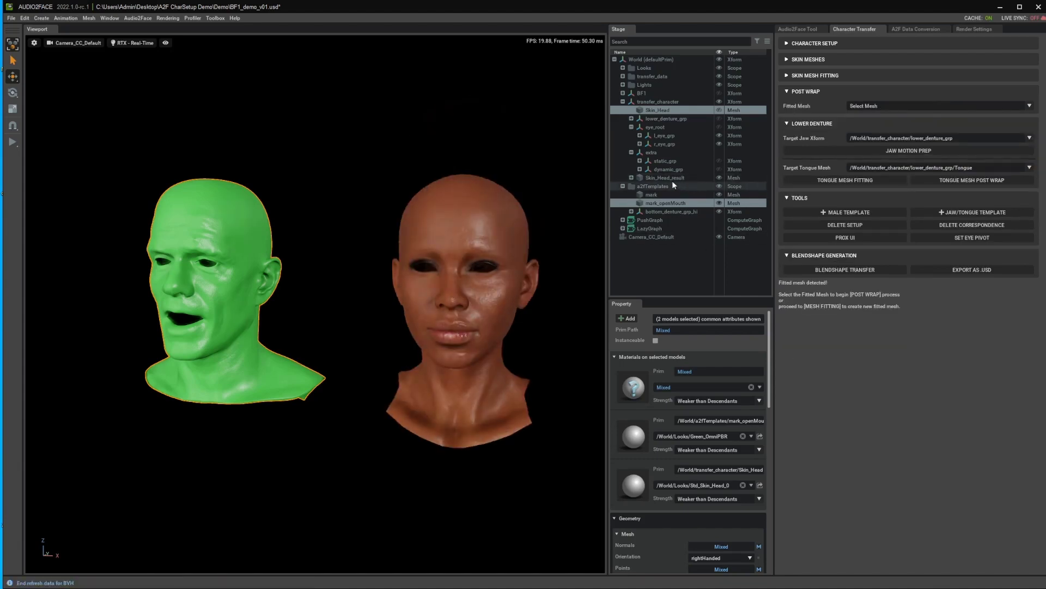
pyautogui.click(658, 101)
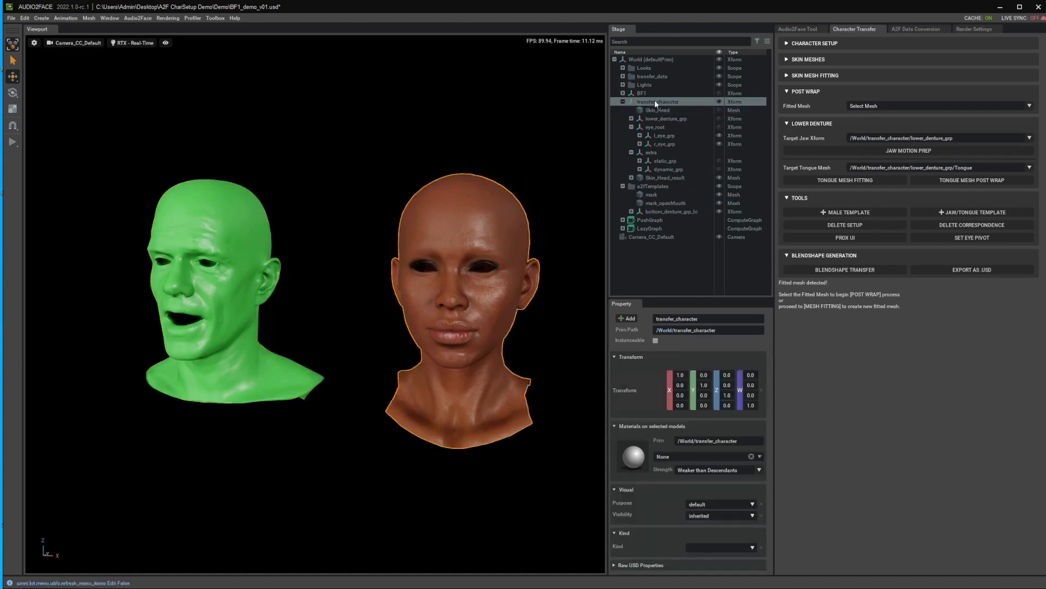
pyautogui.click(682, 179)
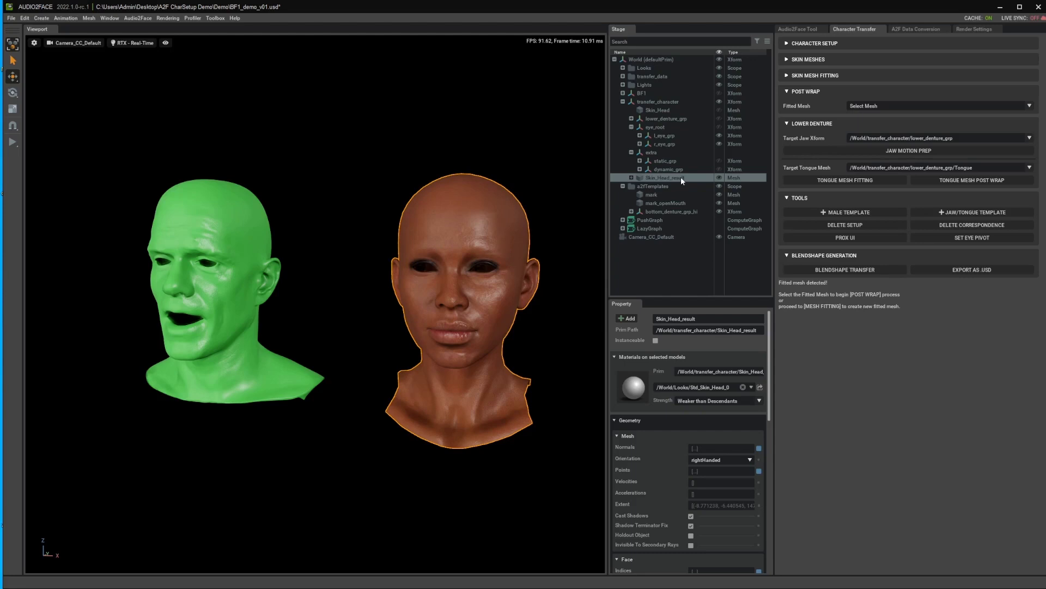
# Run the jaw motion prep for the target jaw Xform lower_denture_grp.
pyautogui.click(787, 91)
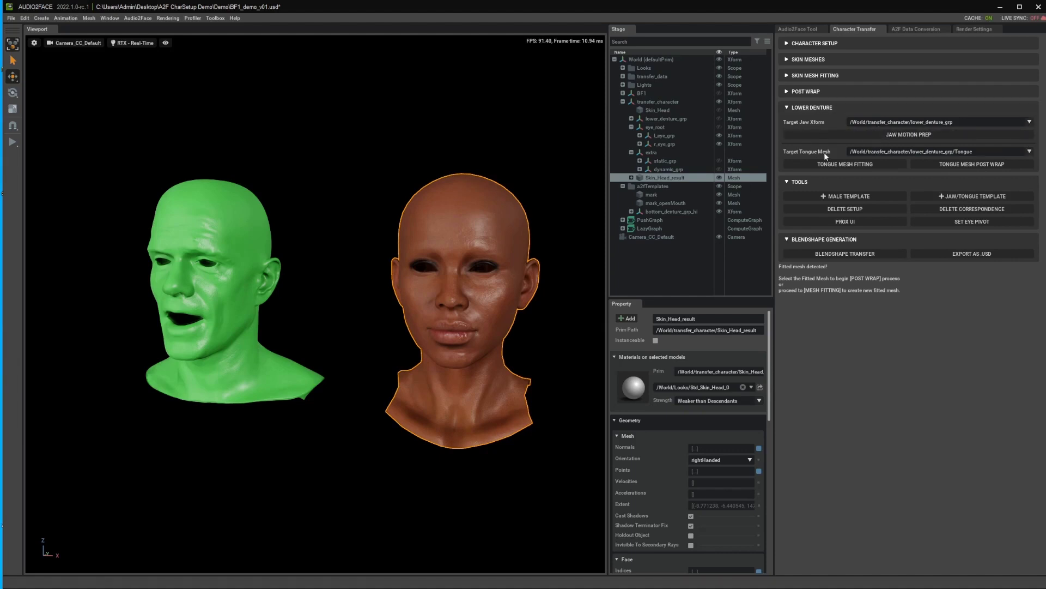
pyautogui.click(918, 138)
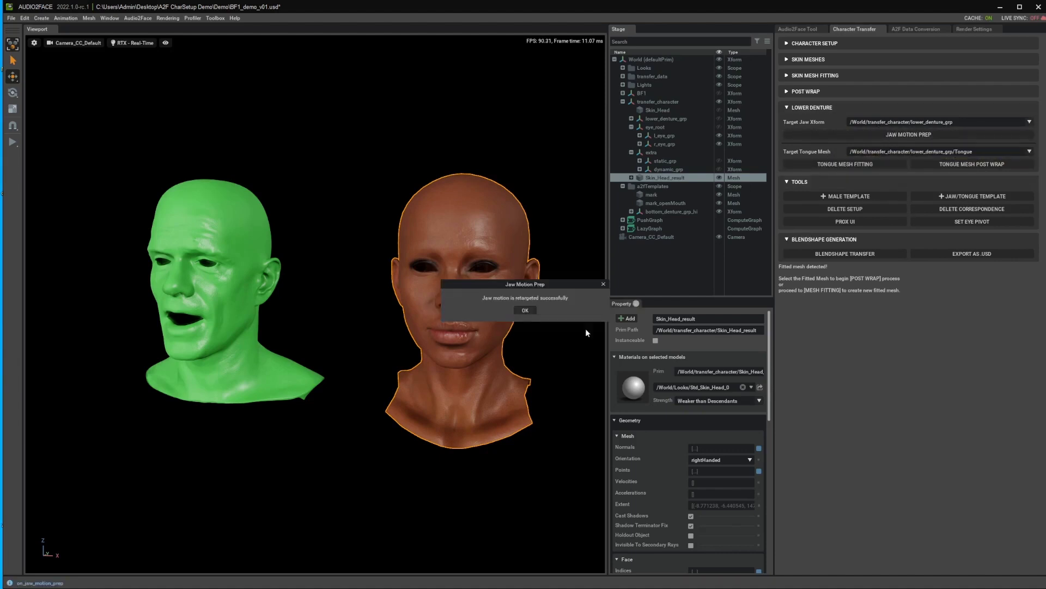
pyautogui.click(530, 312)
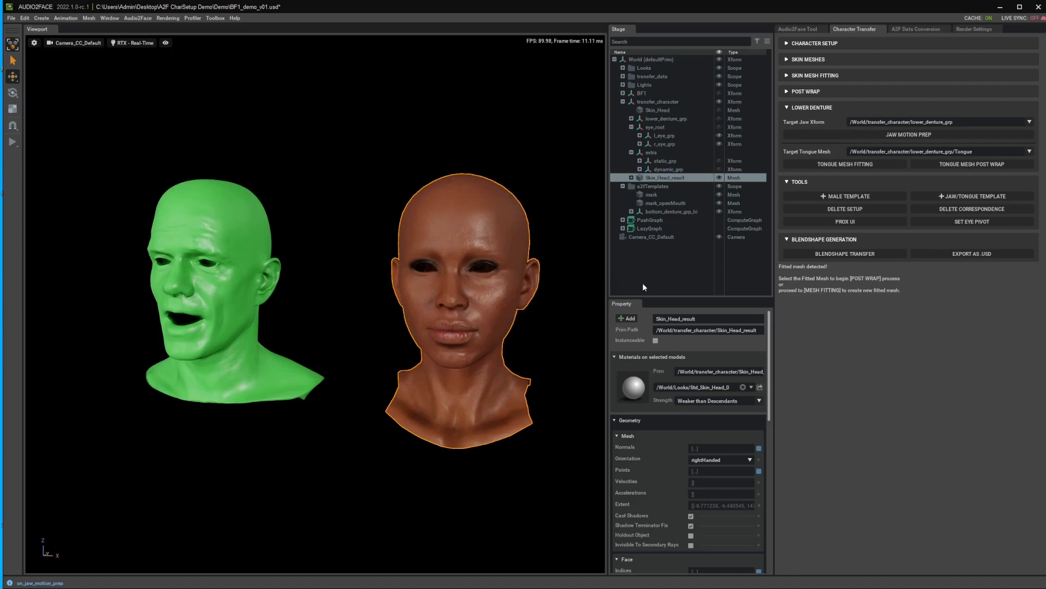
# Run the tongue mesh fitting and the tongue mesh post wrap for the lower_denture_grp Tongue mesh.
pyautogui.click(824, 166)
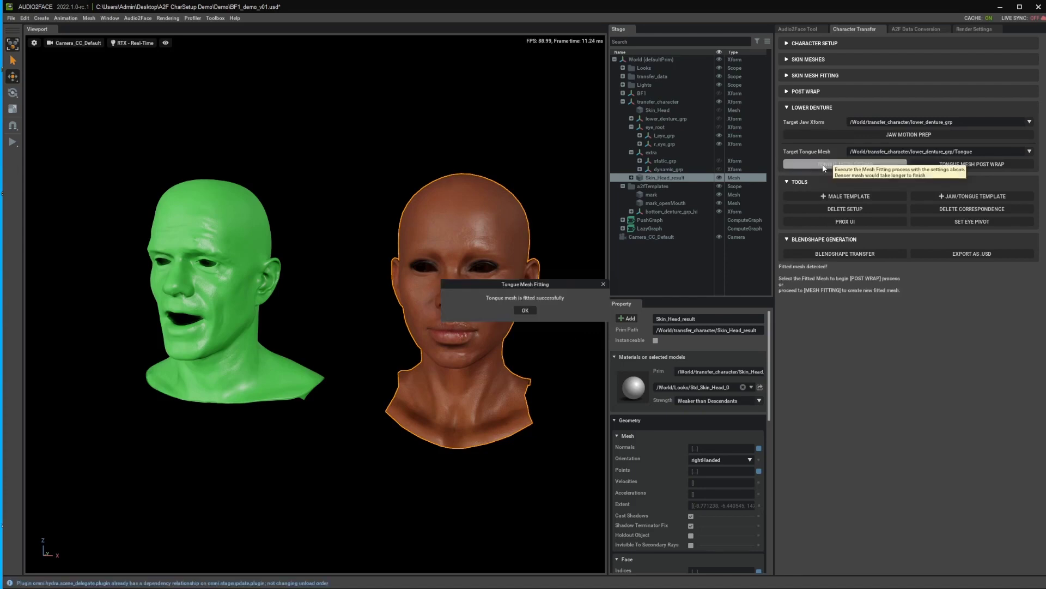
pyautogui.click(532, 315)
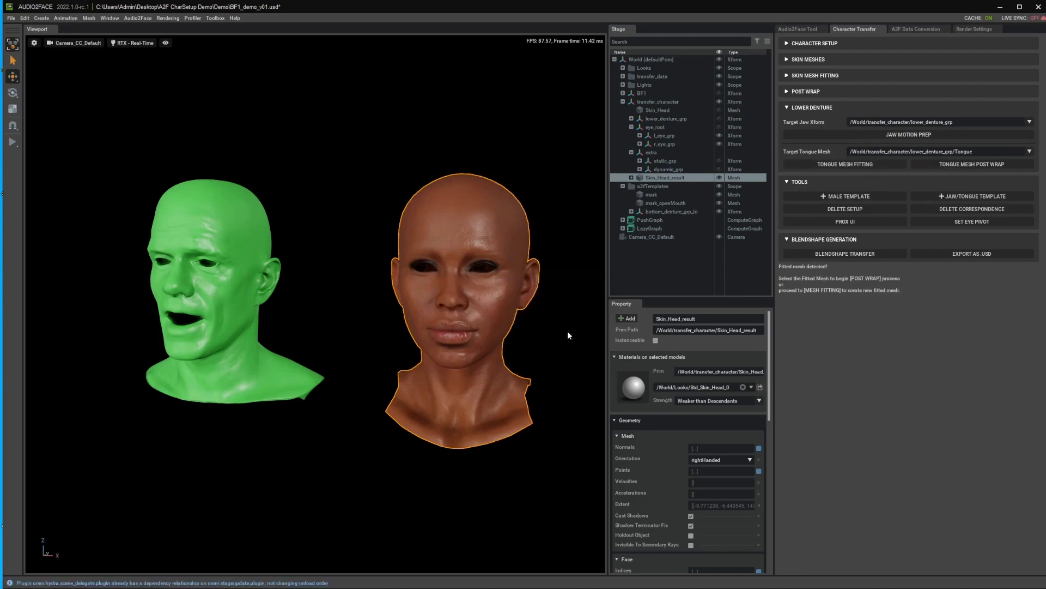
pyautogui.click(986, 165)
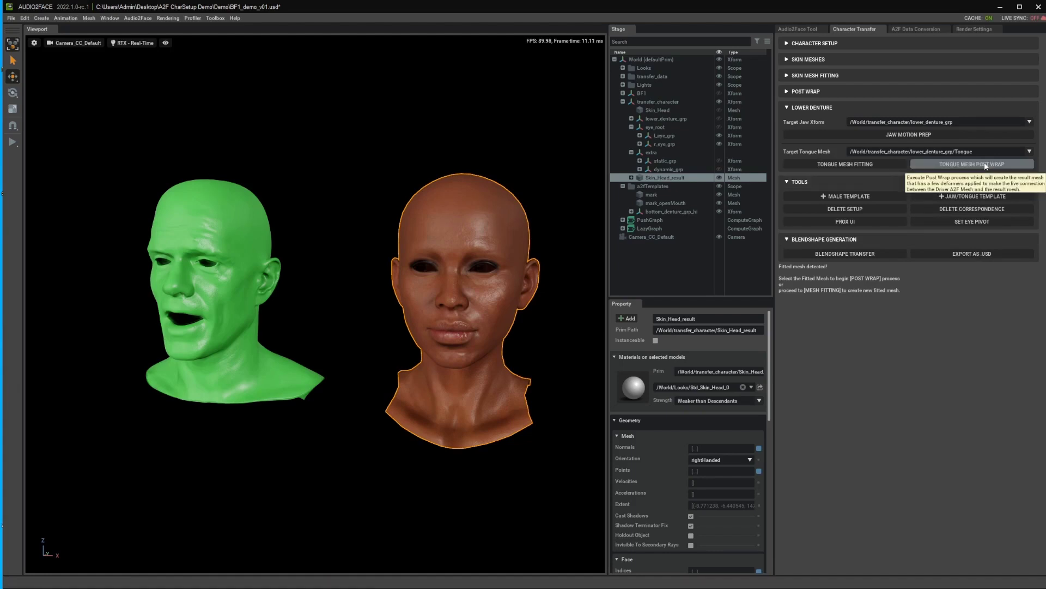
pyautogui.click(526, 312)
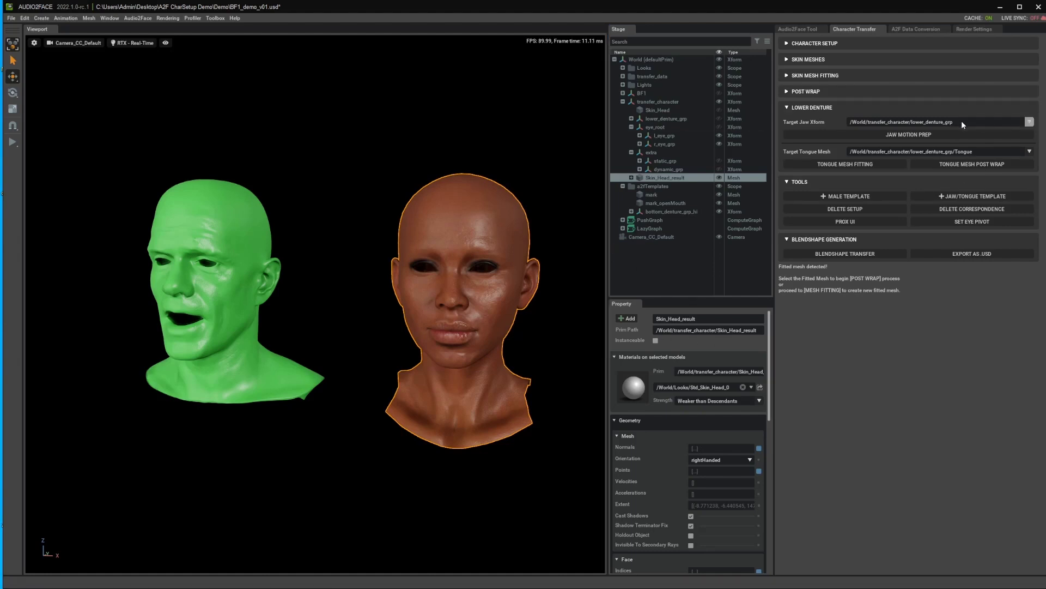
# Apply a prox deformer with Skin_Head_result as the driver to the Eyelashes, Lachryma_L, Lachryma_R and Brows meshes.
pyautogui.click(784, 107)
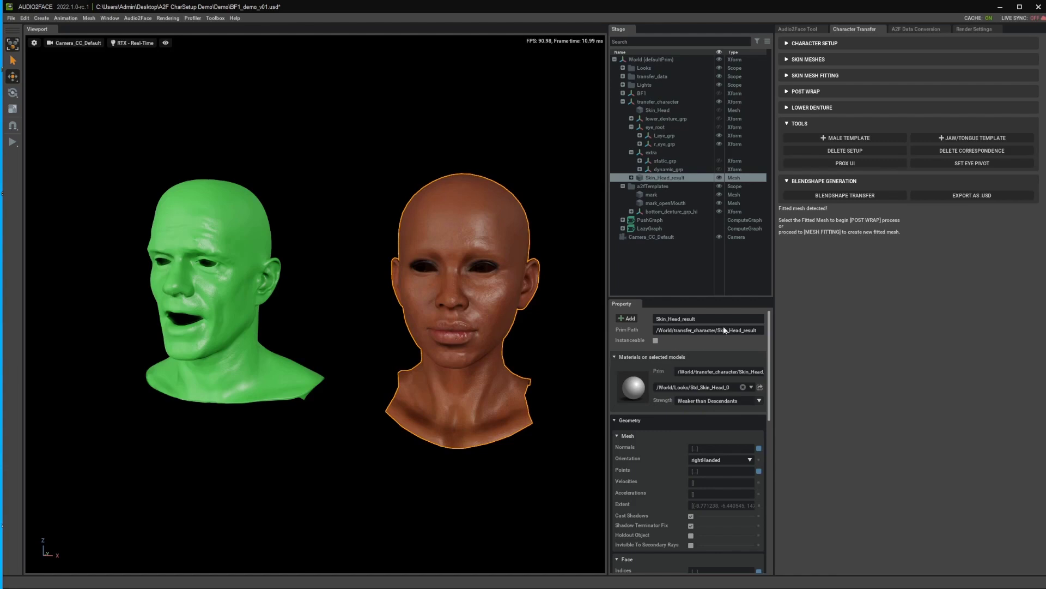
pyautogui.click(858, 162)
pyautogui.moveTo(547, 257); pyautogui.dragTo(603, 361)
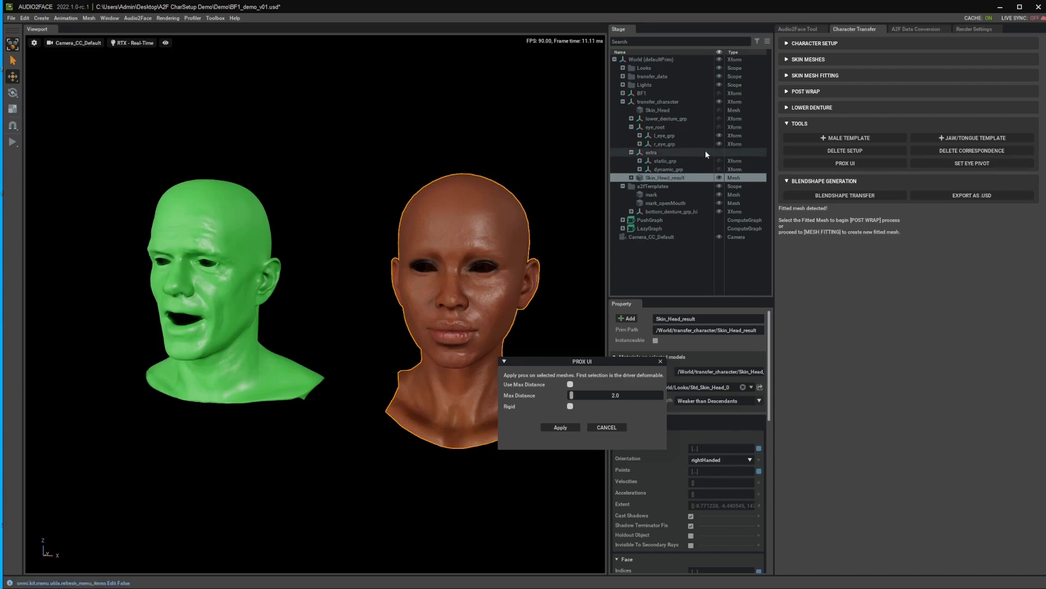
pyautogui.click(640, 169)
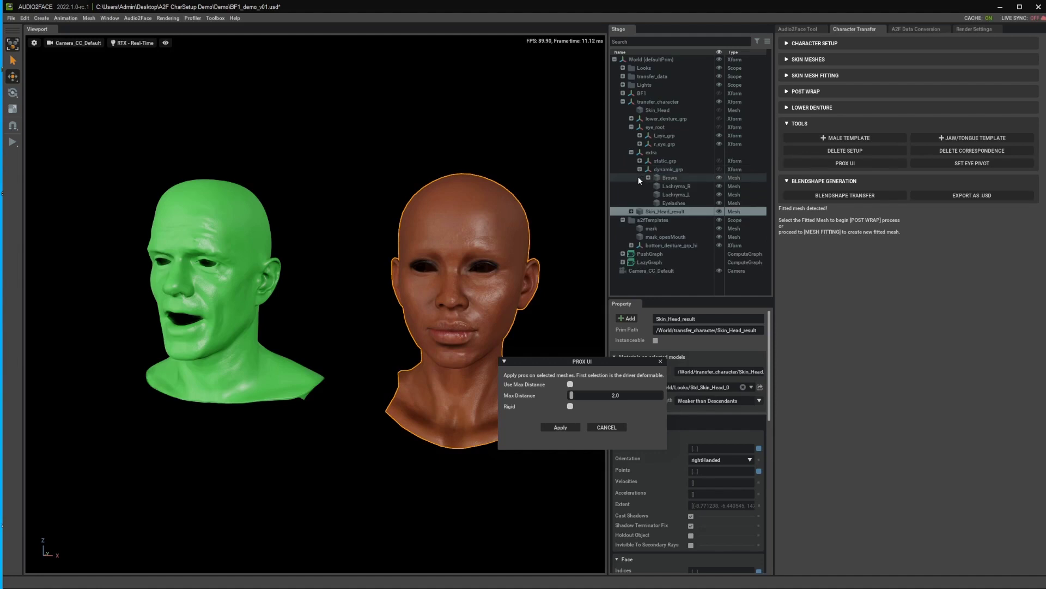
pyautogui.keyDown('ctrl'); pyautogui.click(674, 203); pyautogui.keyUp('ctrl')
pyautogui.keyDown('ctrl'); pyautogui.click(673, 195); pyautogui.keyUp('ctrl')
pyautogui.keyDown('ctrl'); pyautogui.click(673, 187); pyautogui.keyUp('ctrl')
pyautogui.keyDown('ctrl'); pyautogui.click(672, 178); pyautogui.keyUp('ctrl')
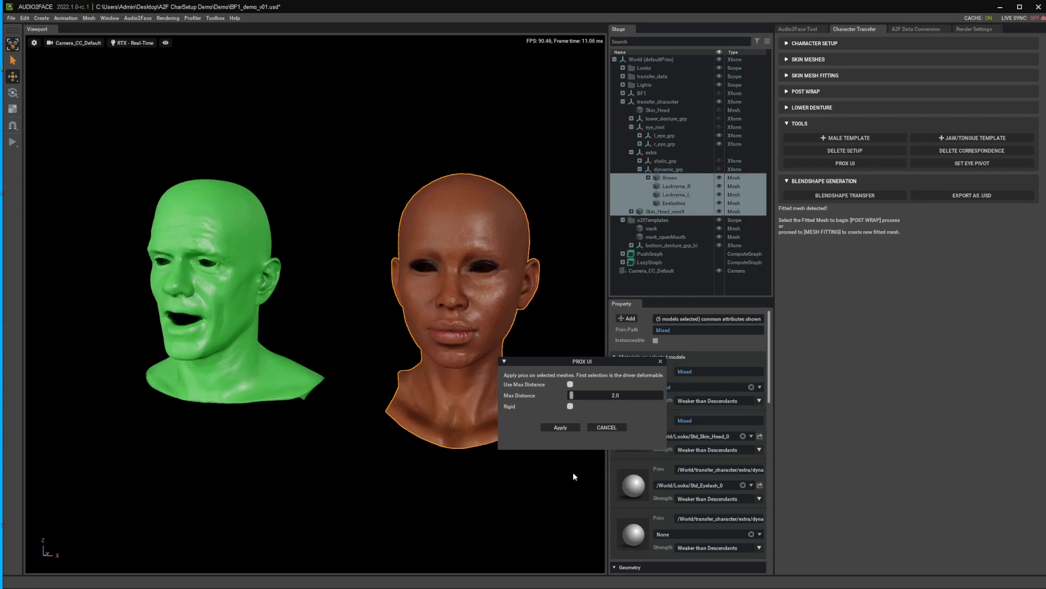
pyautogui.click(570, 430)
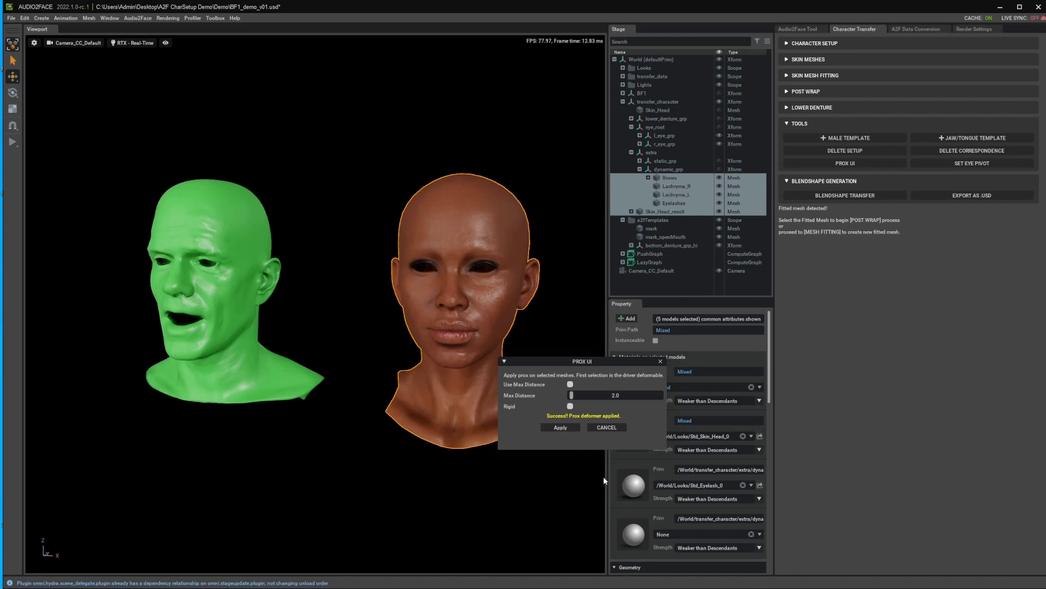
pyautogui.click(660, 362)
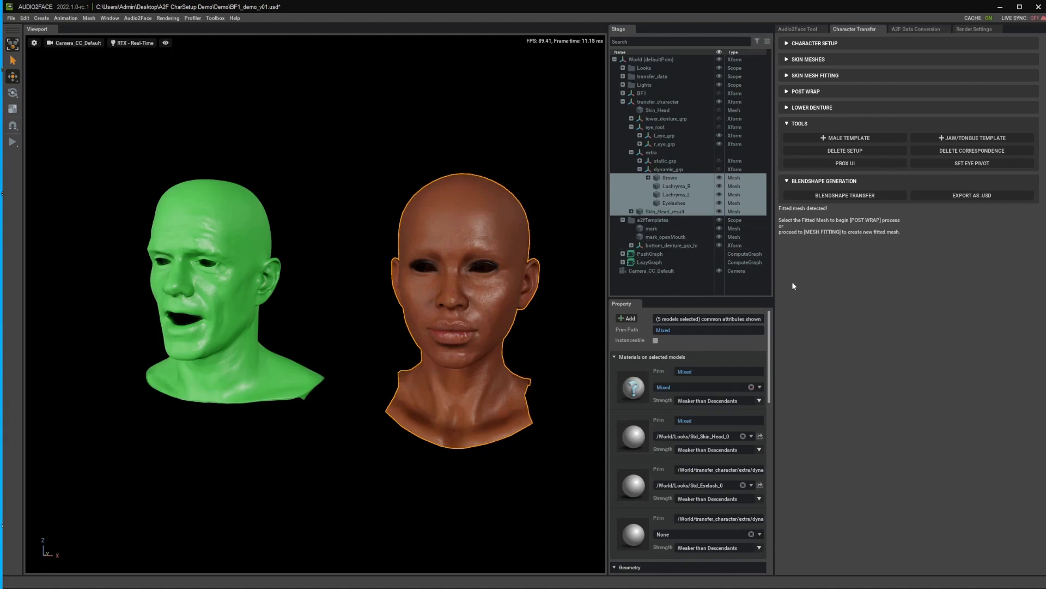
# Select the grey mark template head together with its bottom teeth mesh.
pyautogui.click(788, 123)
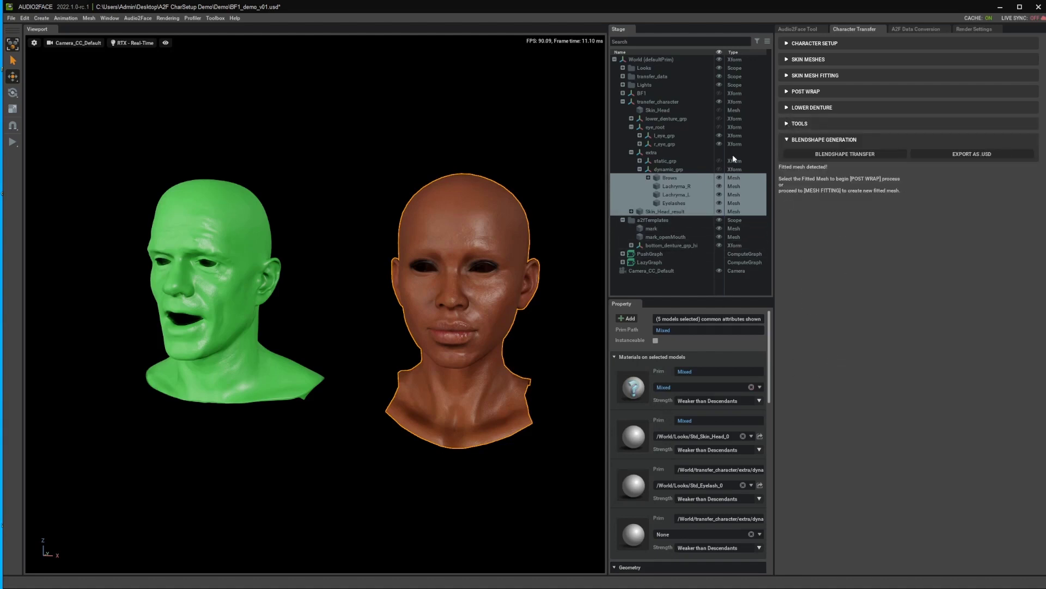
pyautogui.scroll(-3, 490, 327)
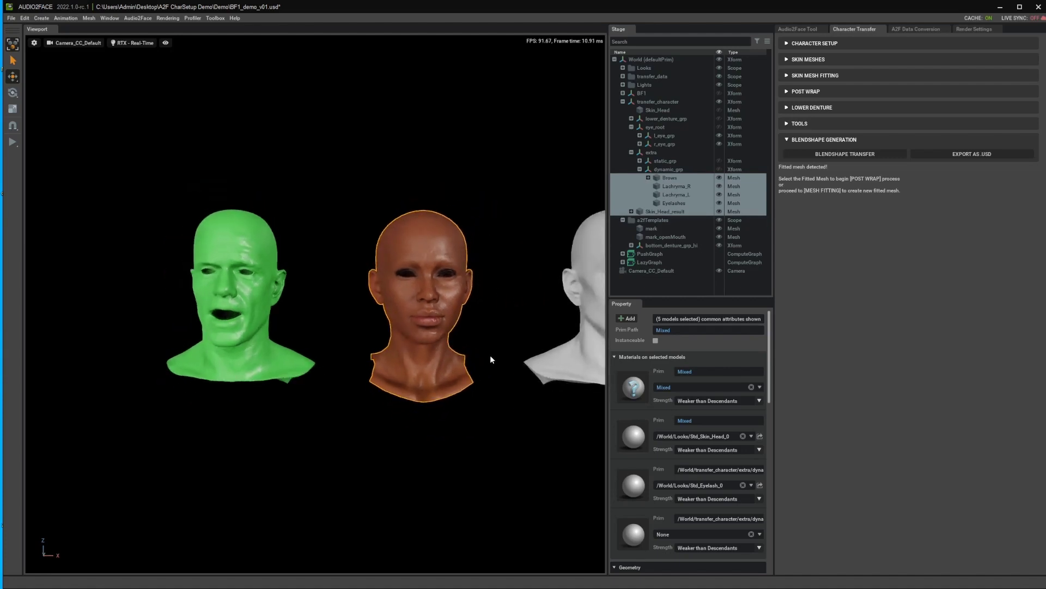
pyautogui.moveTo(489, 355); pyautogui.dragTo(345, 356, button='middle')
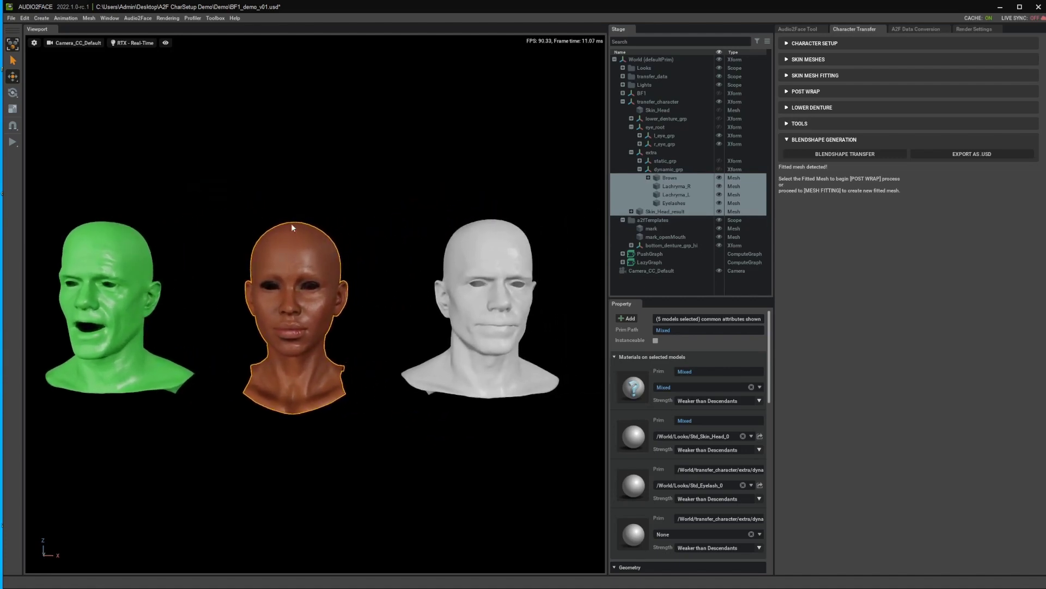
pyautogui.moveTo(412, 186); pyautogui.dragTo(518, 430)
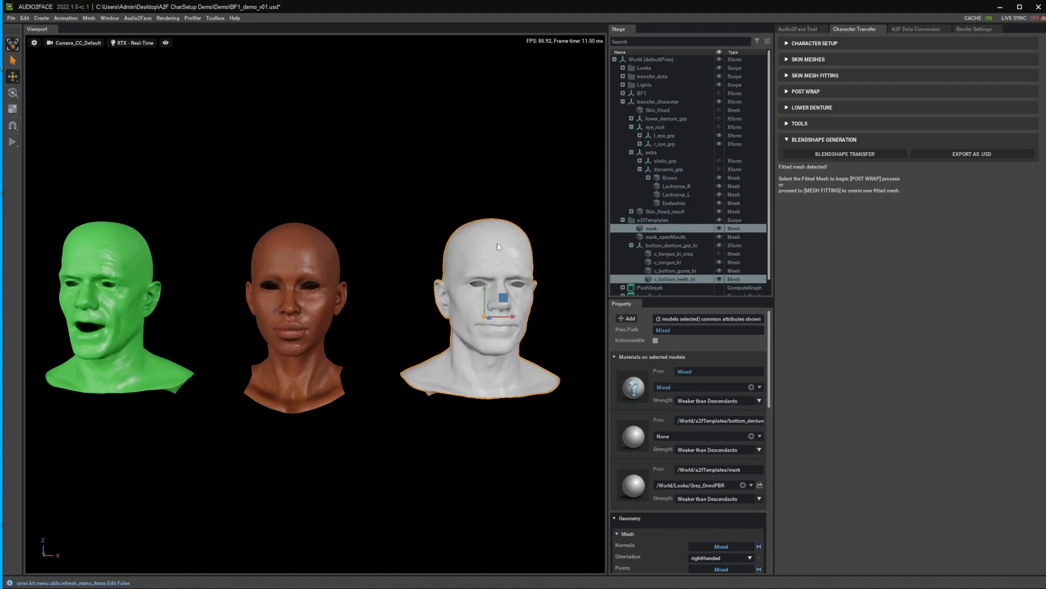
pyautogui.click(795, 29)
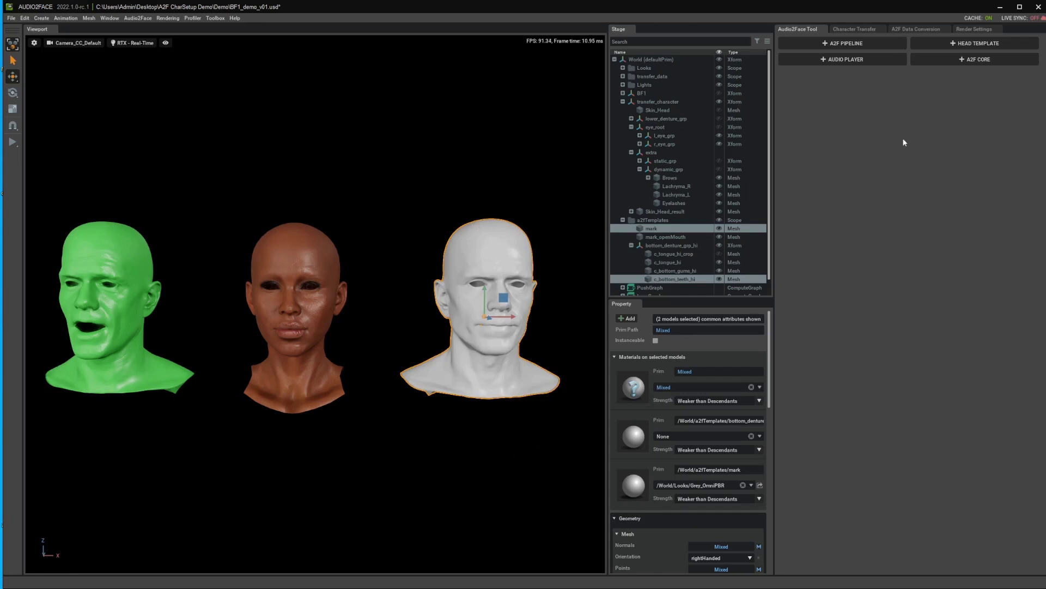
pyautogui.click(841, 47)
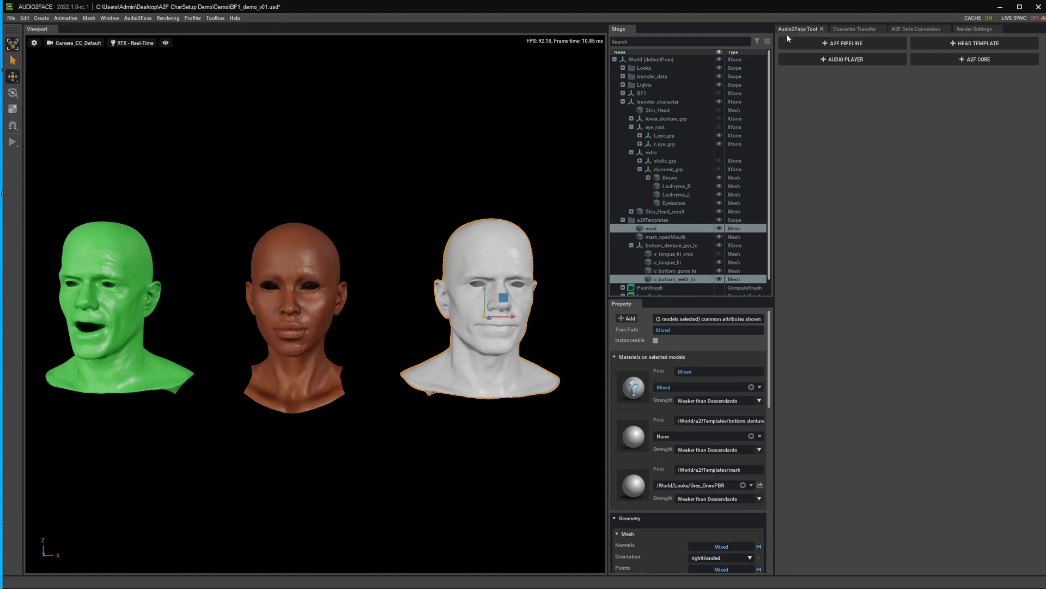
pyautogui.click(849, 44)
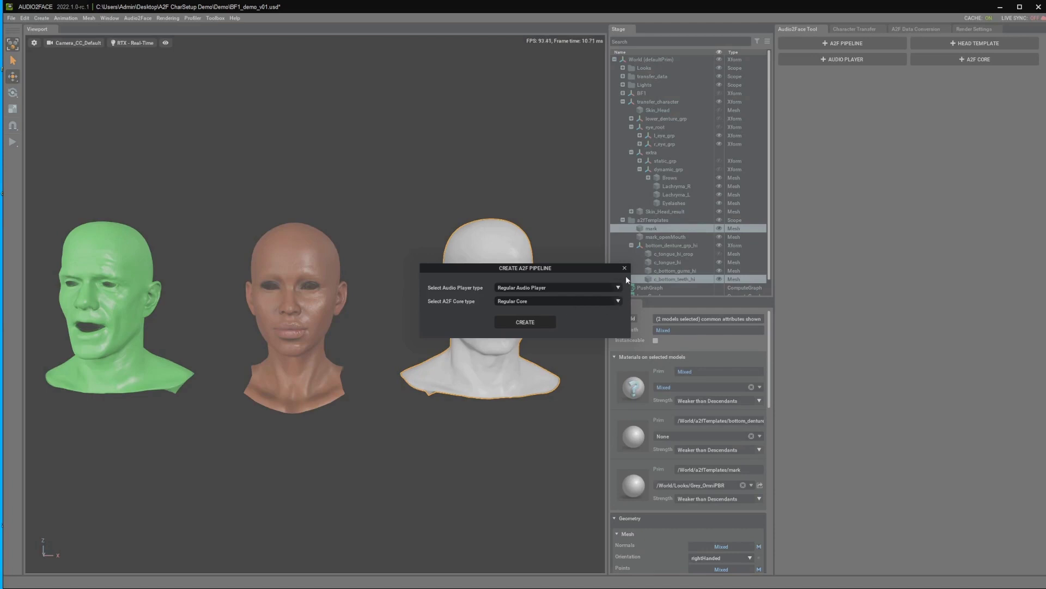
pyautogui.click(572, 300)
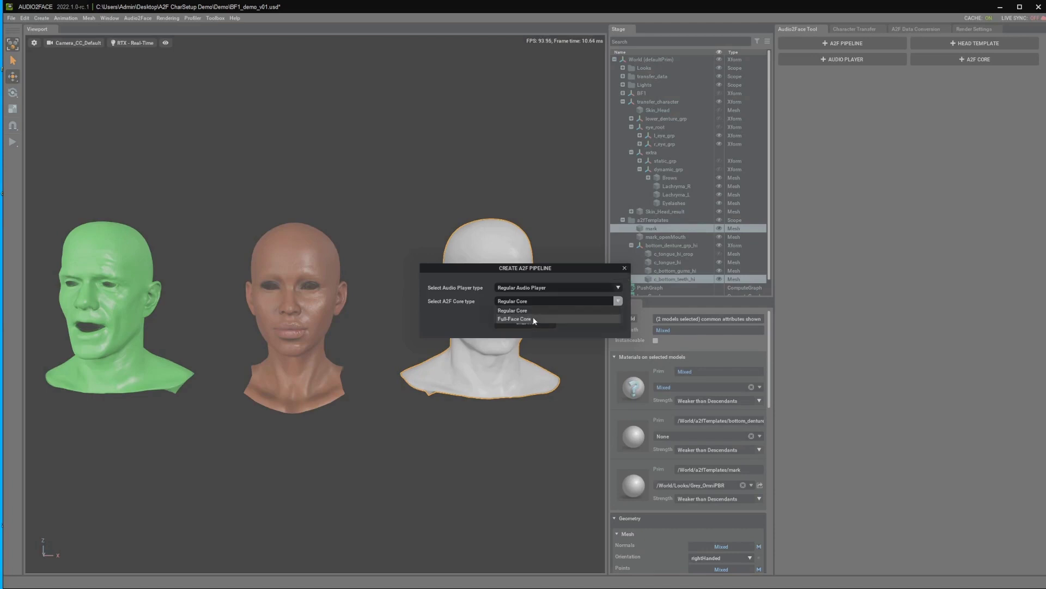
pyautogui.click(533, 320)
pyautogui.click(525, 321)
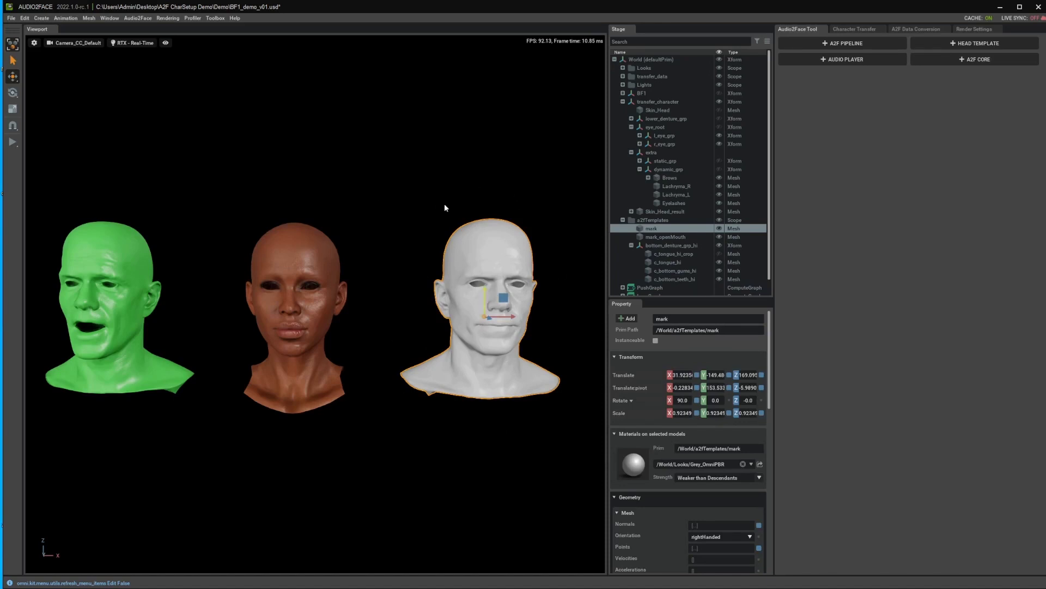
# Create an A2F pipeline with a Regular Audio Player and a Full-Face Core, attached to the mark mesh.
pyautogui.click(844, 42)
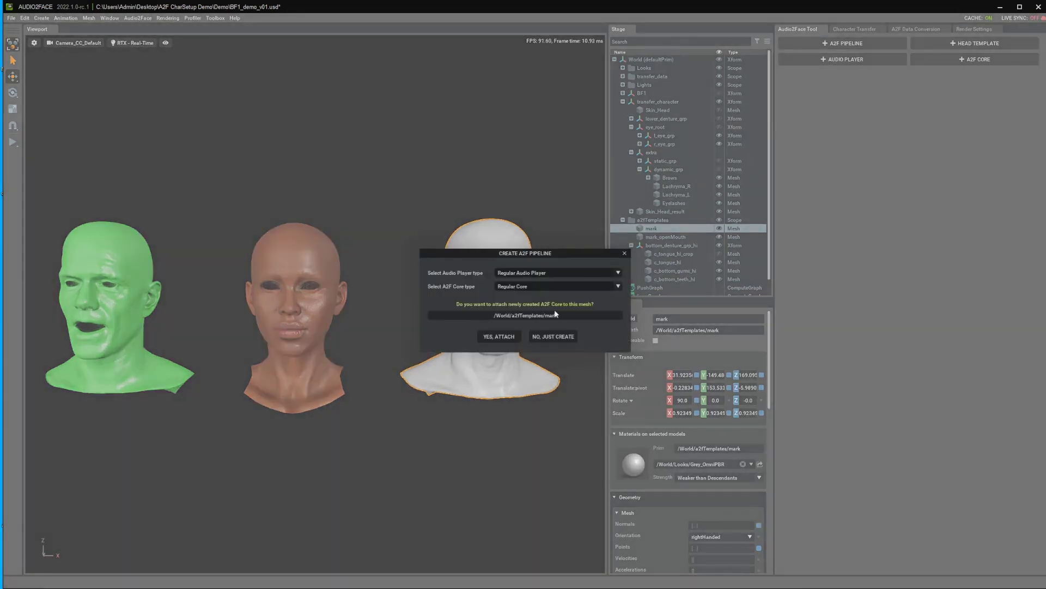
pyautogui.click(534, 286)
pyautogui.click(526, 304)
pyautogui.click(498, 336)
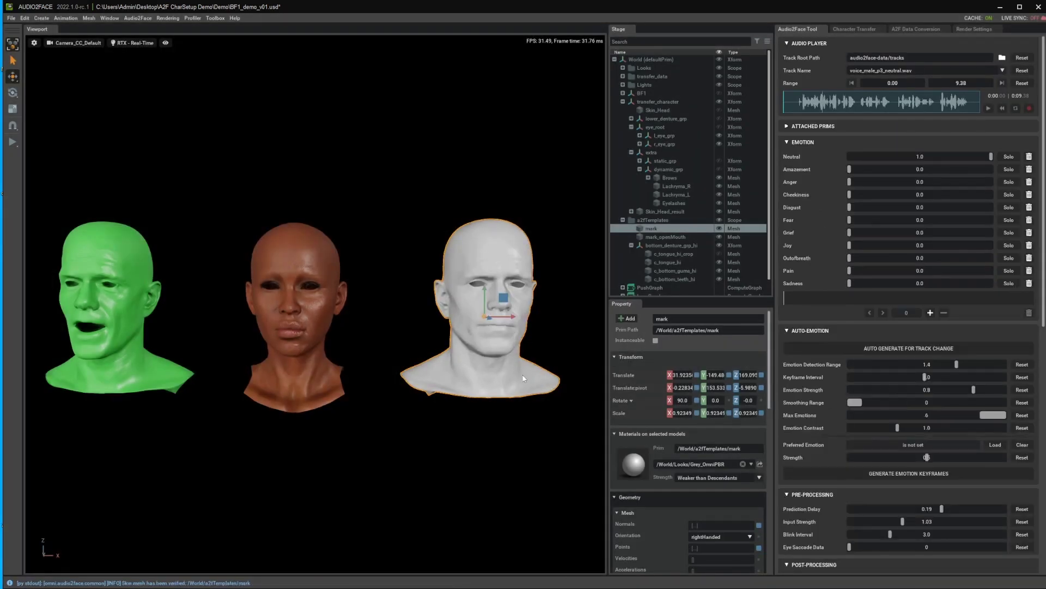
# Attach the template's c_tongue_hi mesh as the tongue mesh of the A2F core.
pyautogui.click(819, 126)
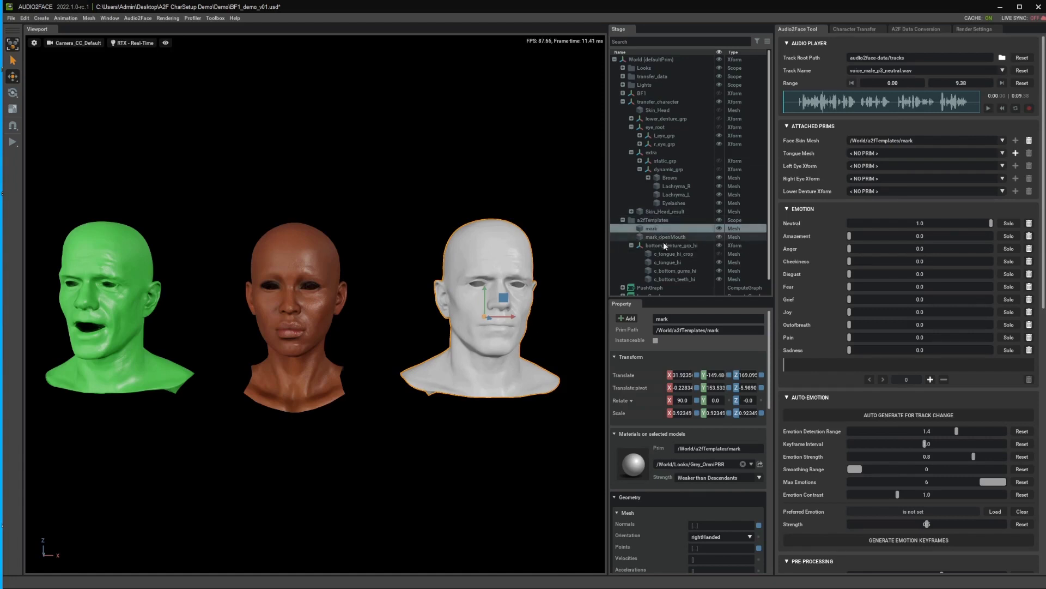
pyautogui.click(668, 262)
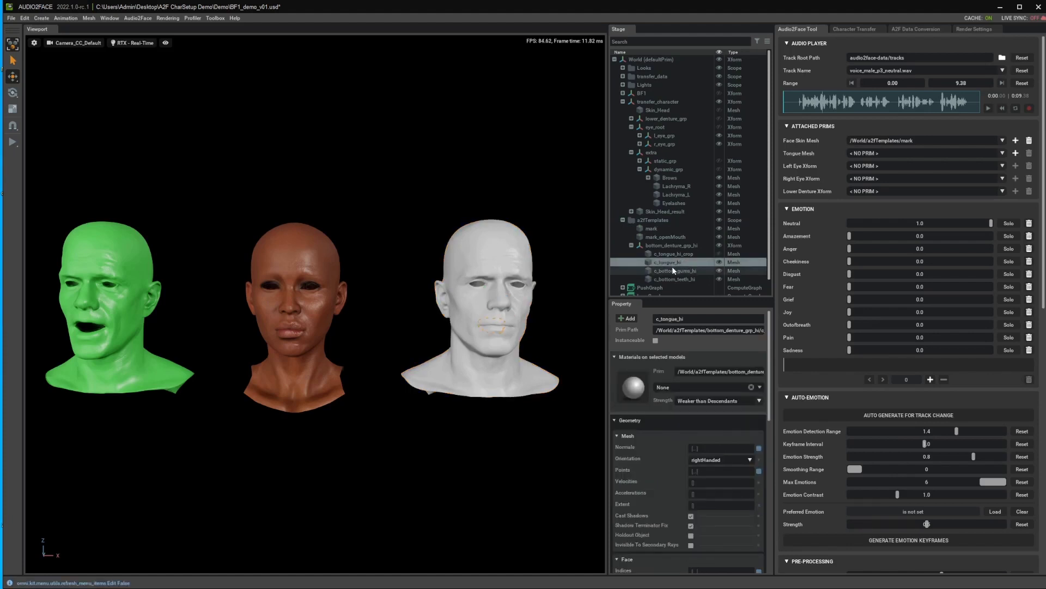
pyautogui.click(1015, 153)
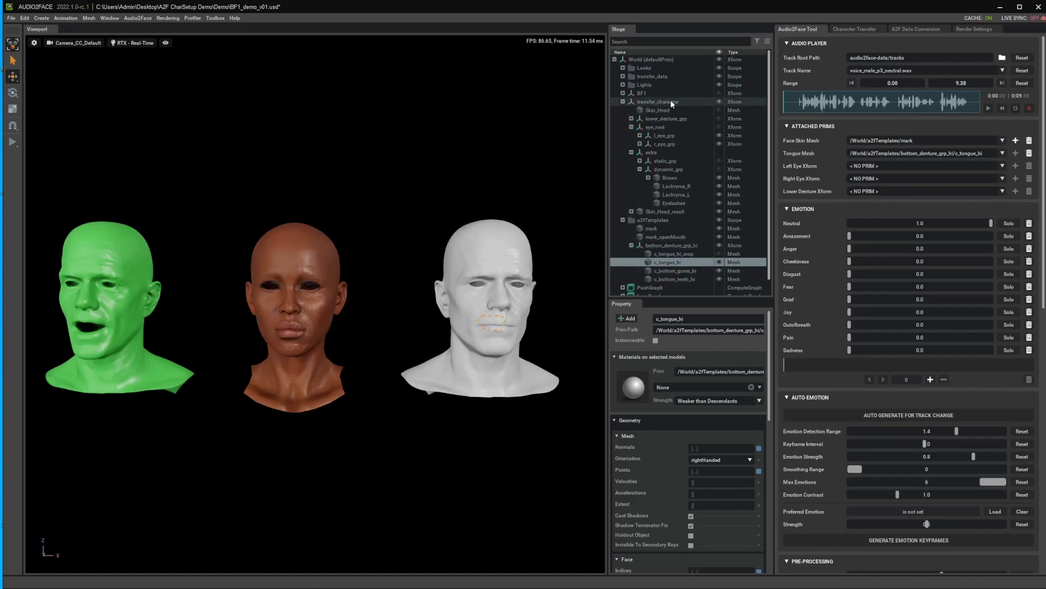
# Attach the transfer character's l_eye_grp, r_eye_grp and lower_denture_grp as the core's left eye, right eye and lower denture Xforms.
pyautogui.click(673, 137)
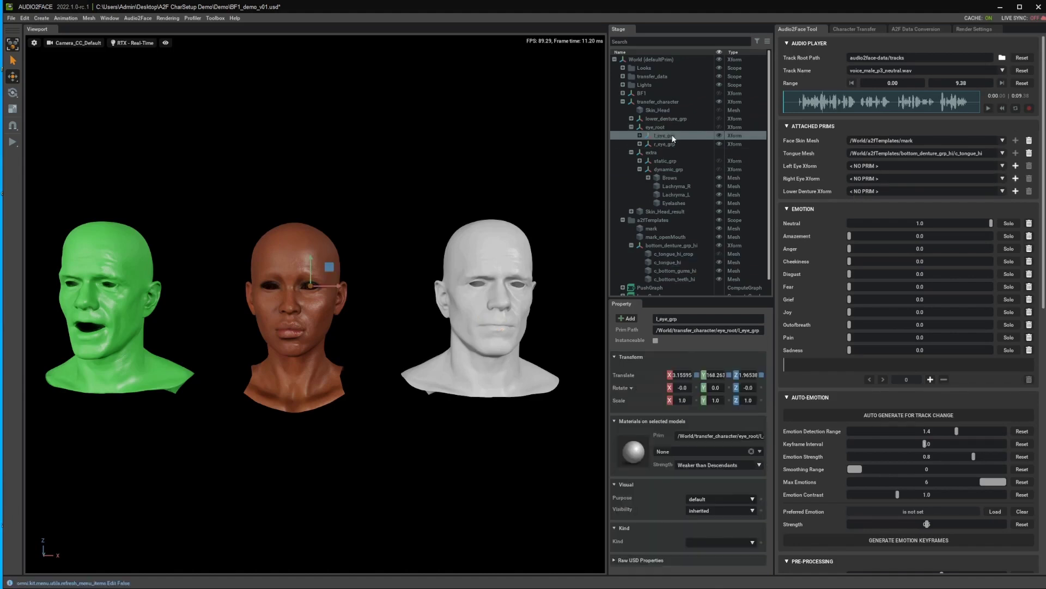
pyautogui.click(1016, 165)
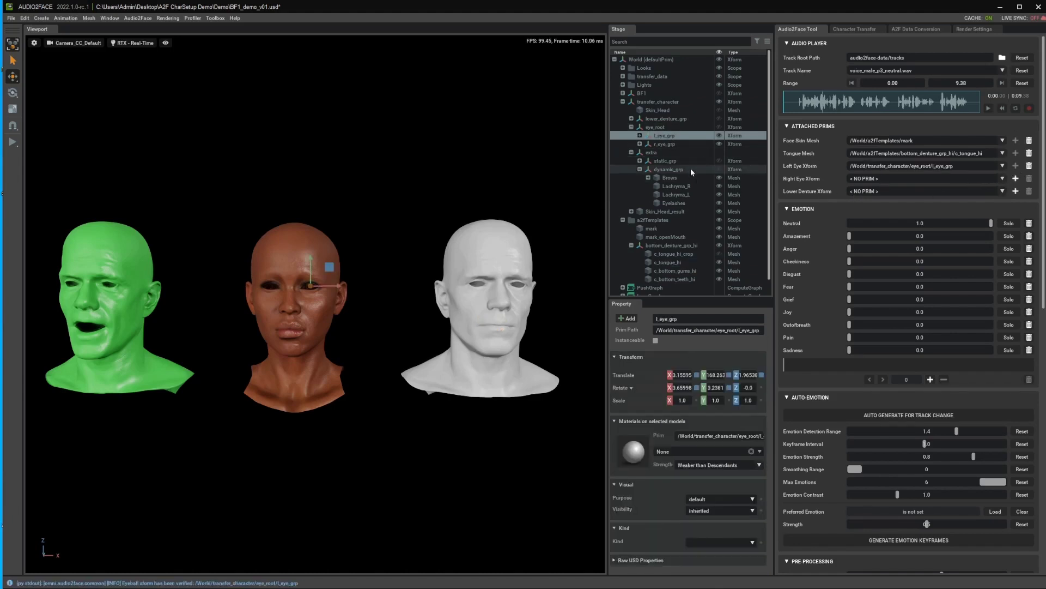
pyautogui.click(665, 143)
pyautogui.click(1016, 179)
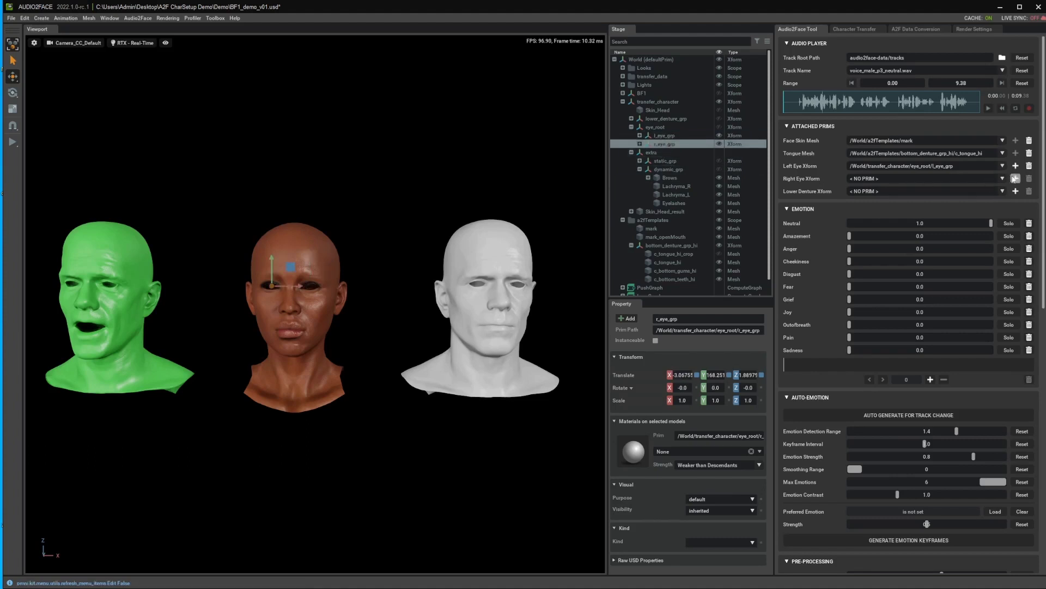
pyautogui.click(669, 118)
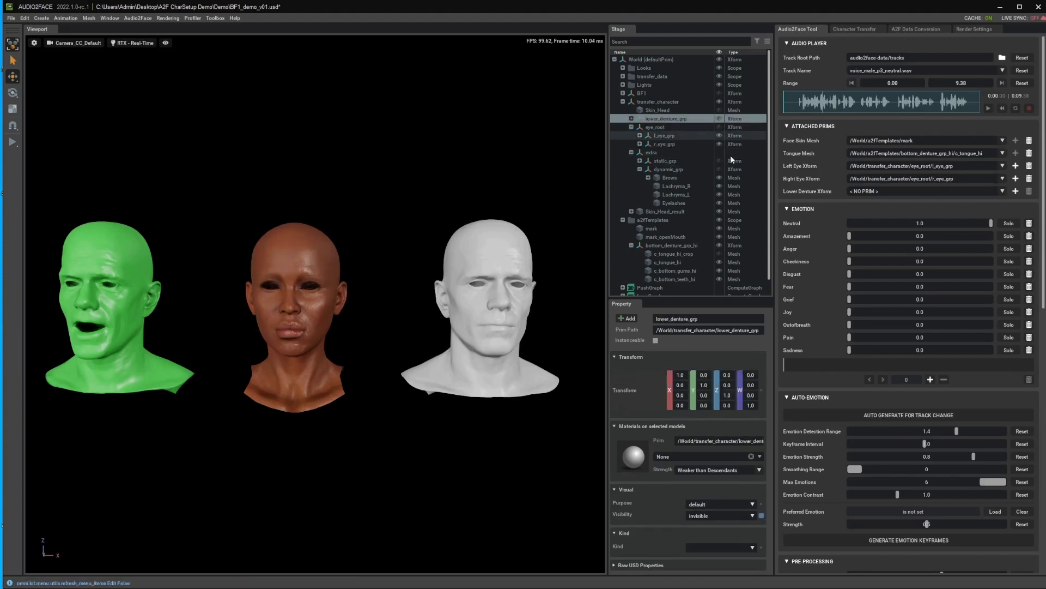
pyautogui.click(1015, 192)
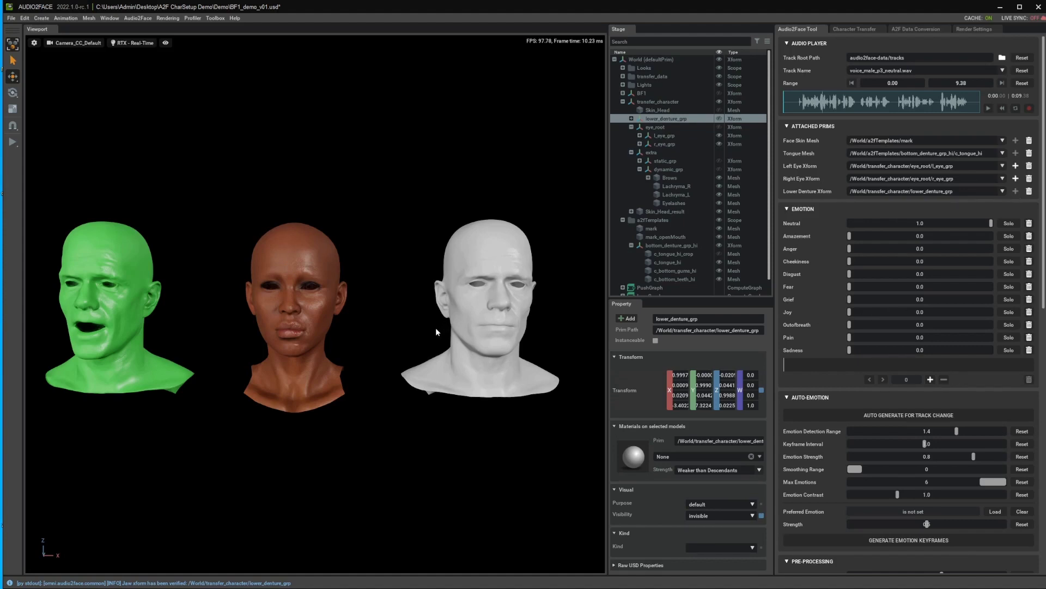
# Unhide the custom character's eyes and hair, and play the voice_male_p3_neutral.wav track to preview the facial animation.
pyautogui.scroll(5, 436, 327)
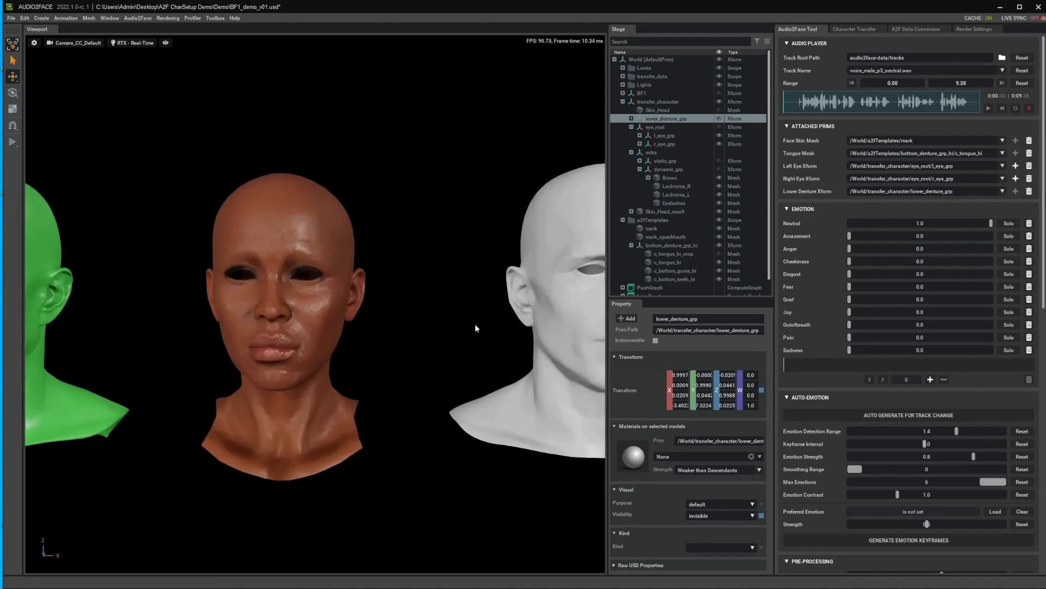
pyautogui.moveTo(475, 324); pyautogui.dragTo(421, 306, button='middle')
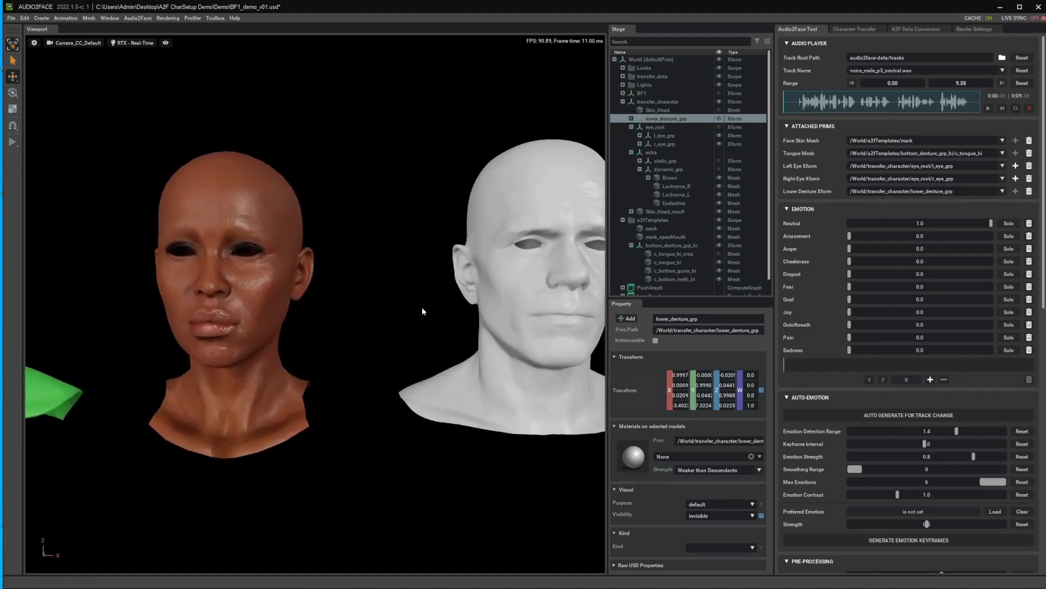
pyautogui.click(720, 128)
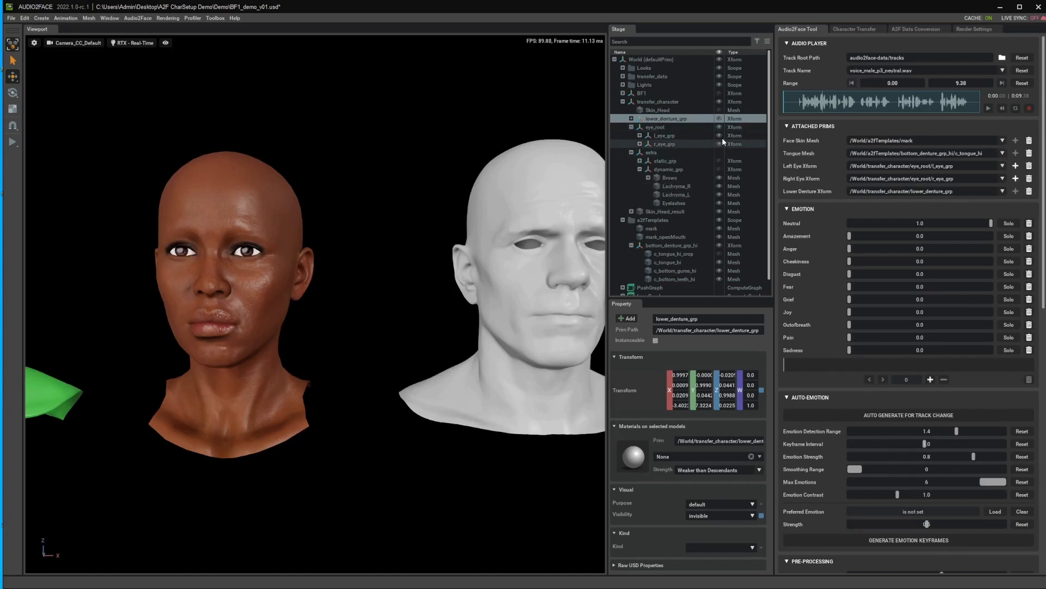
pyautogui.click(719, 168)
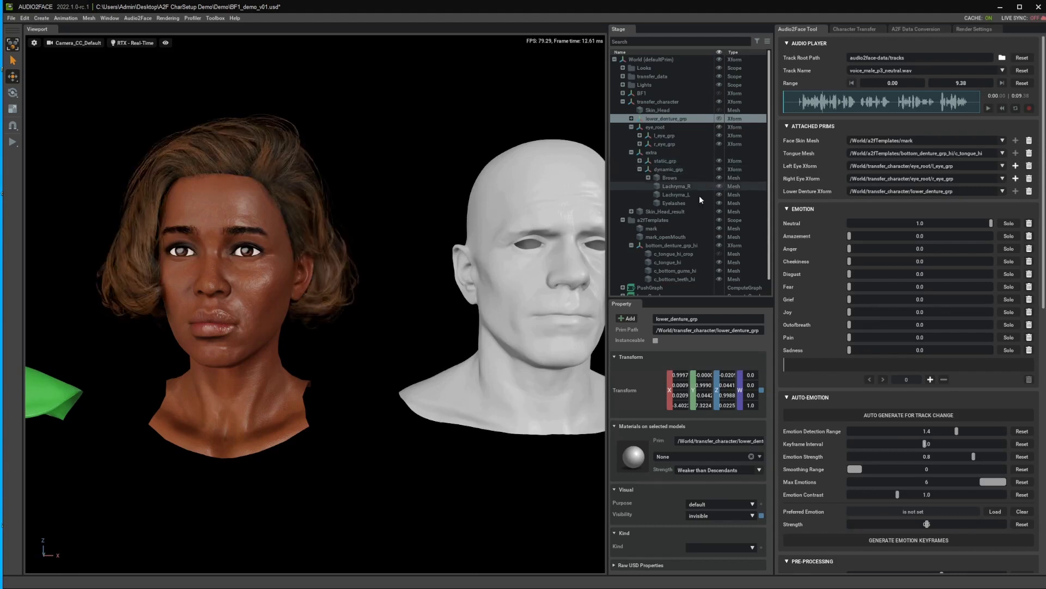
pyautogui.click(988, 111)
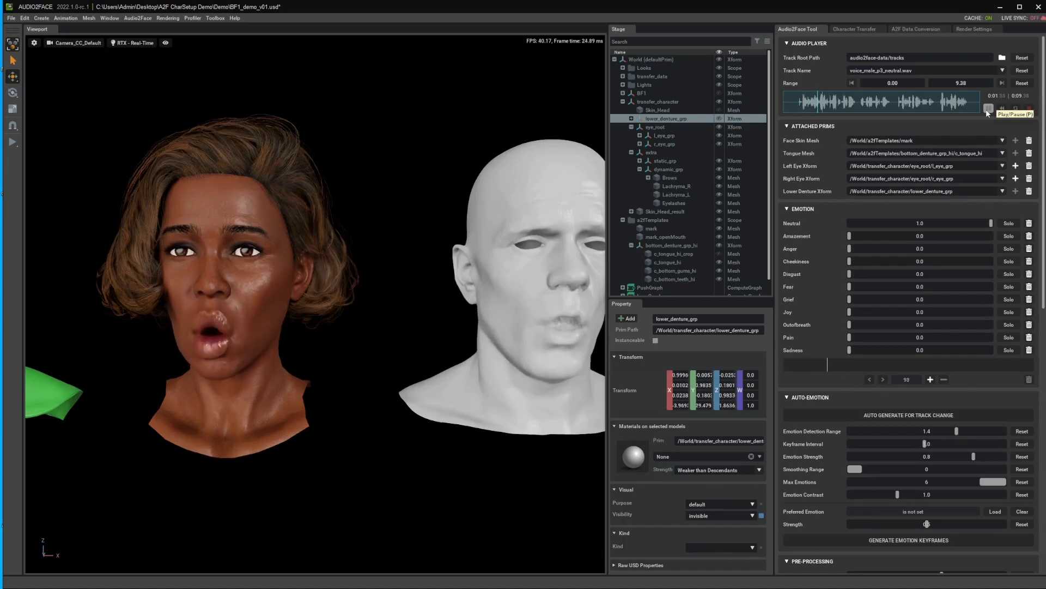